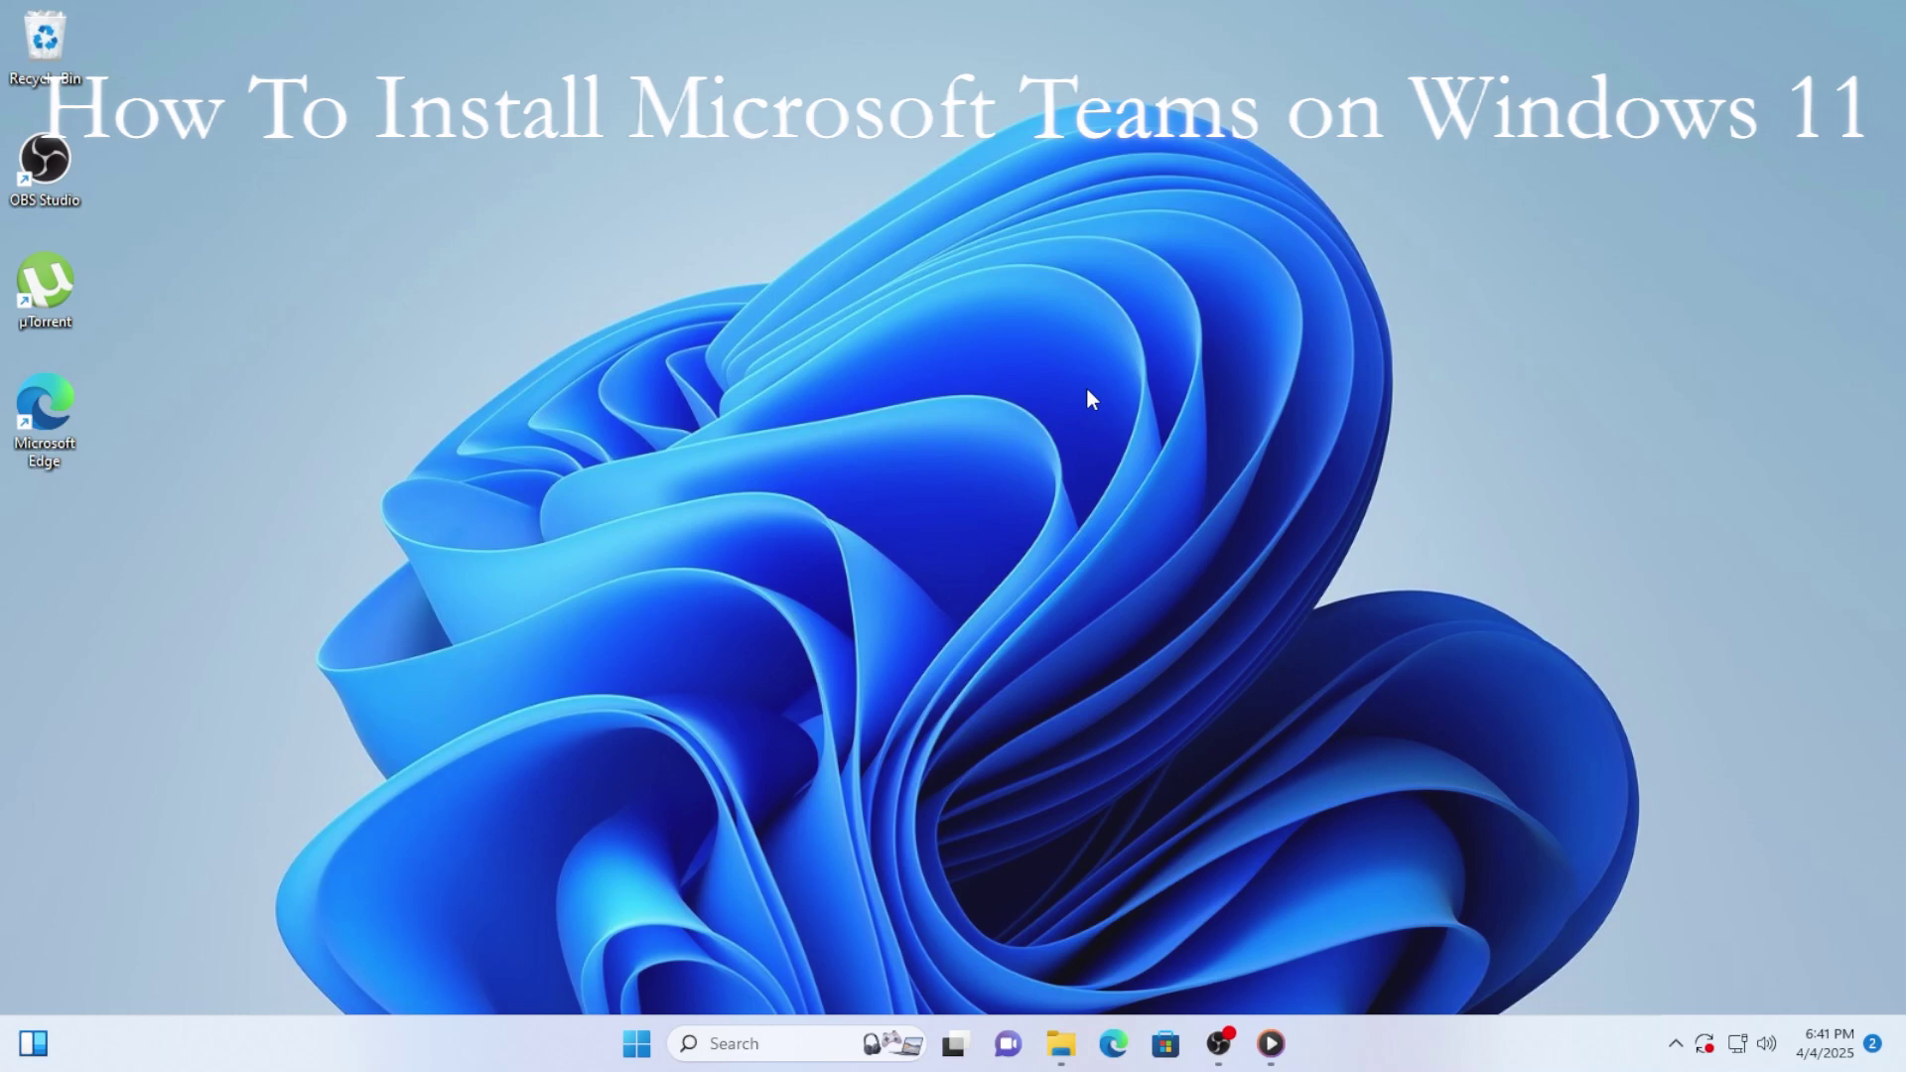
Refresh the desktop twice using its right-click menu.
right_click(1045, 408)
left_click(1143, 498)
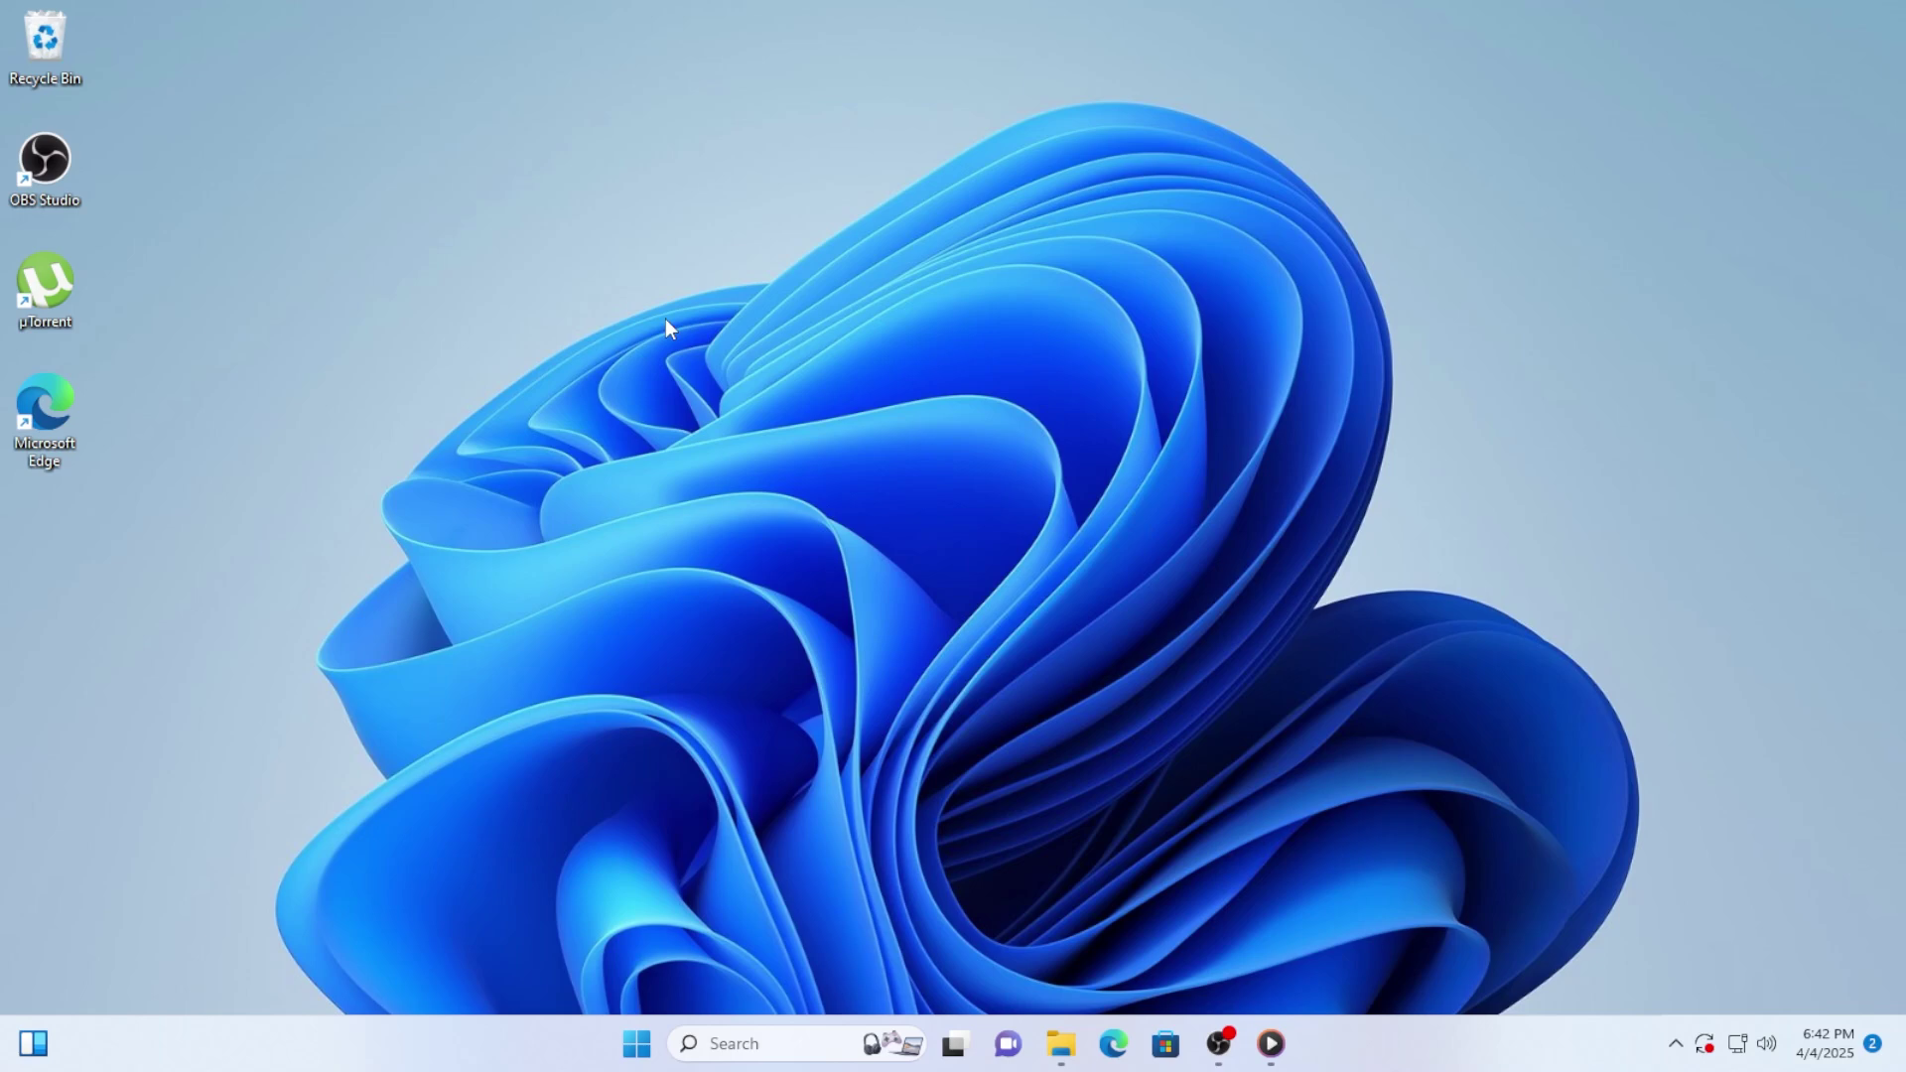
right_click(777, 189)
left_click(854, 282)
Open Settings with Win+I and scroll down to the About page's Windows specifications.
key("super+i")
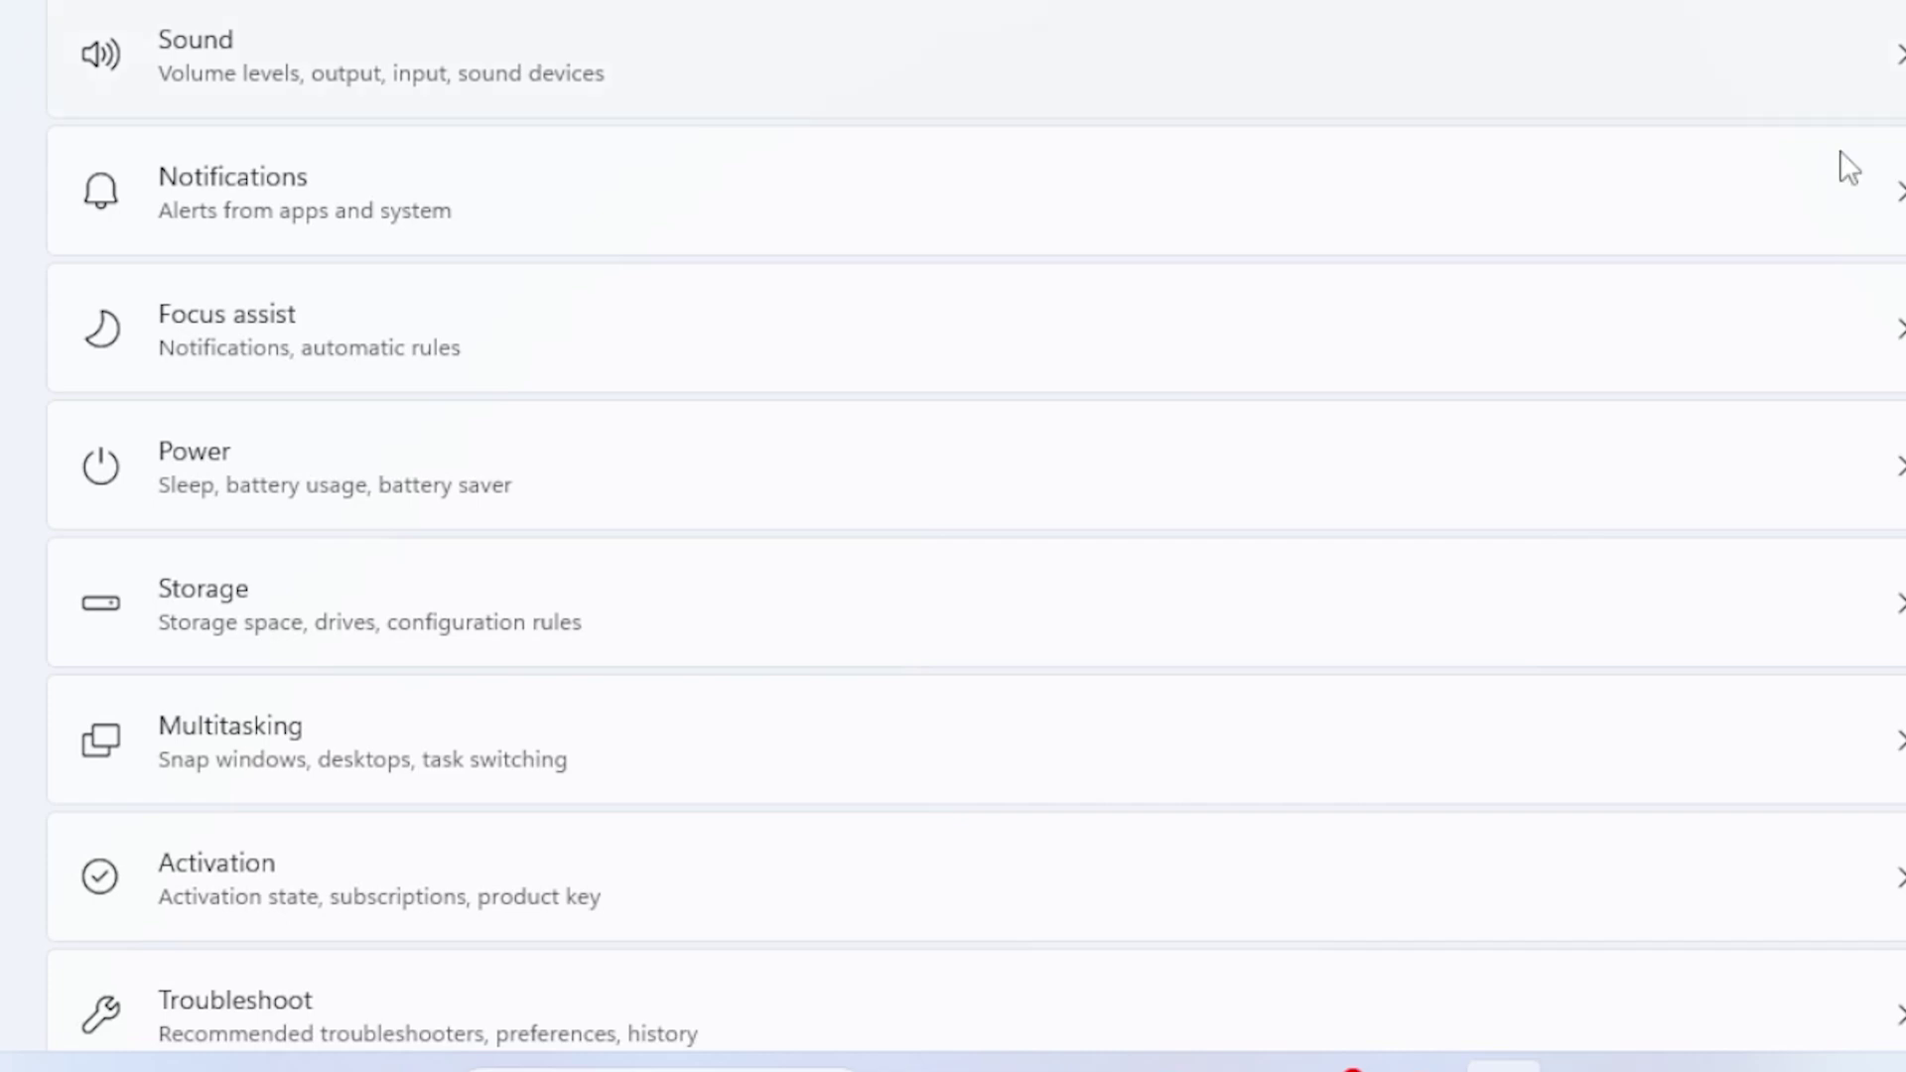
scroll(1842, 162, "down", 5)
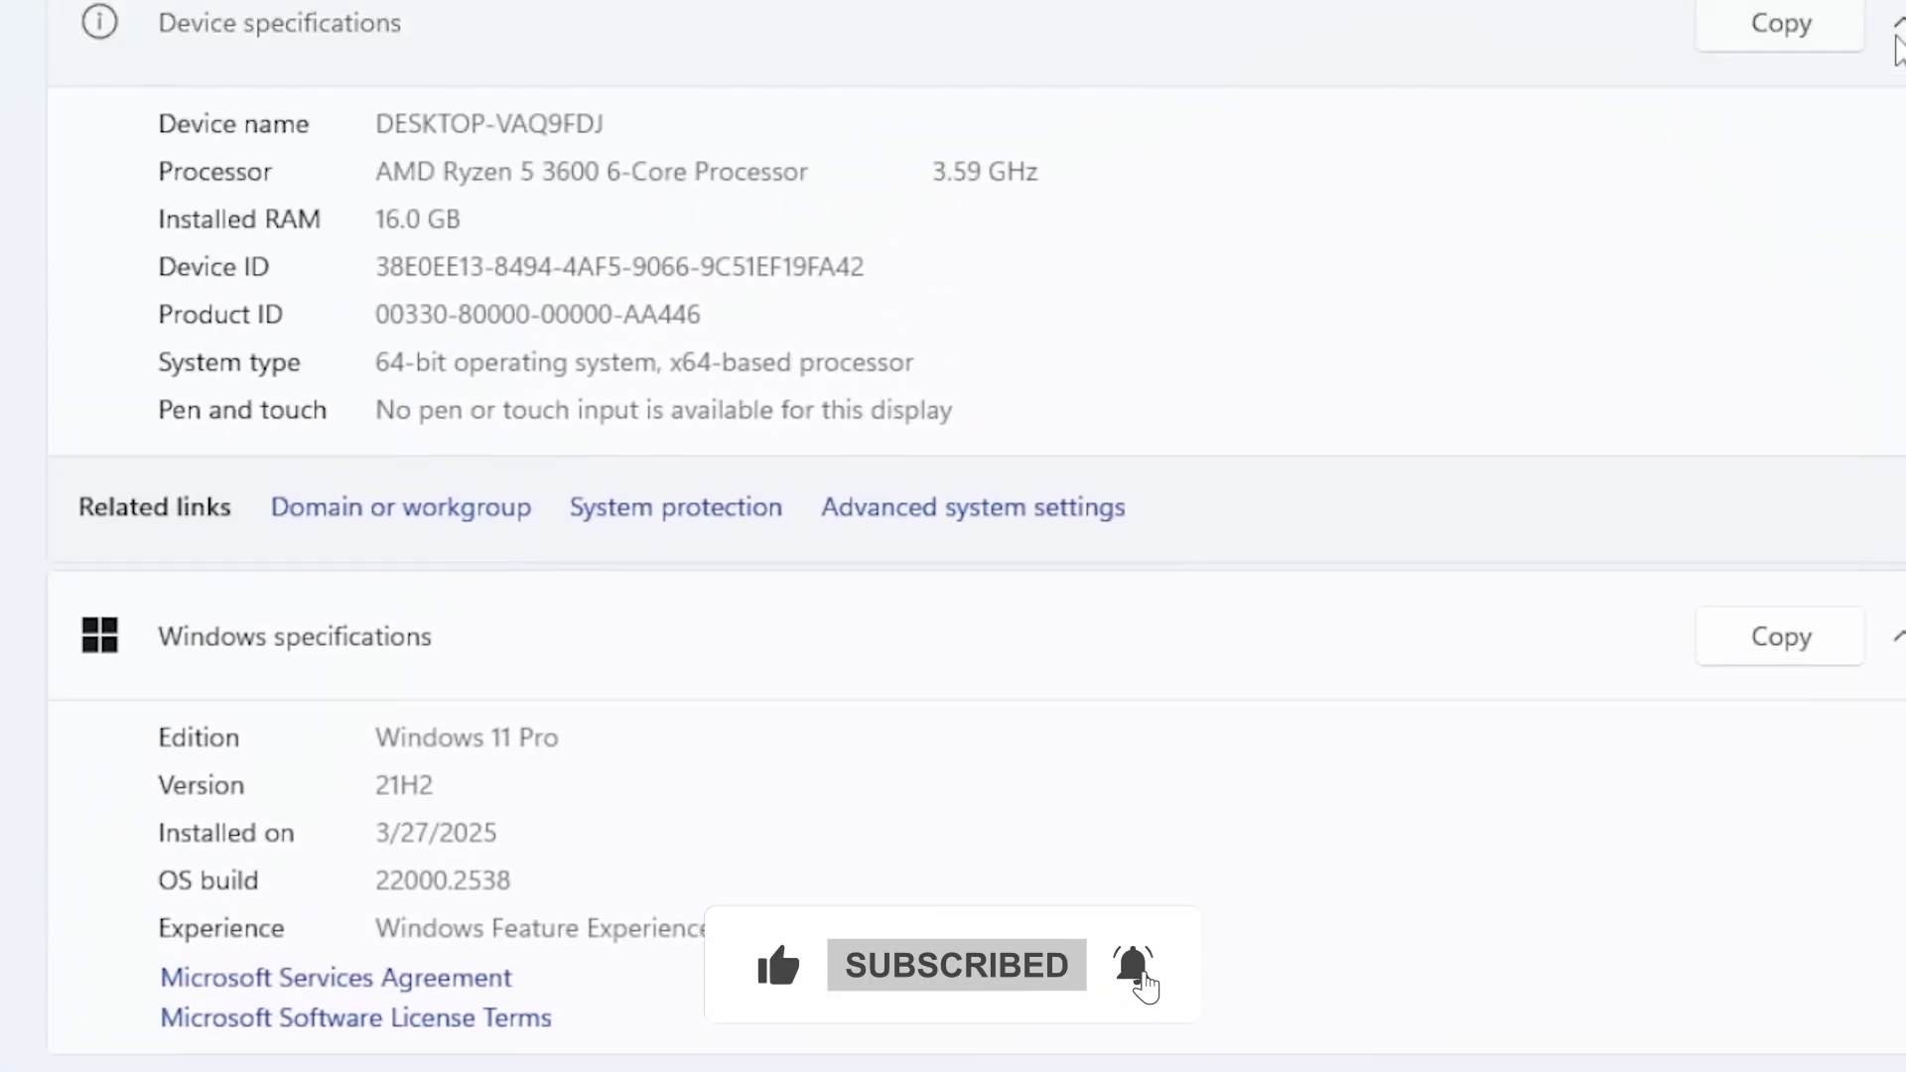
scroll(1025, 188, "down", 5)
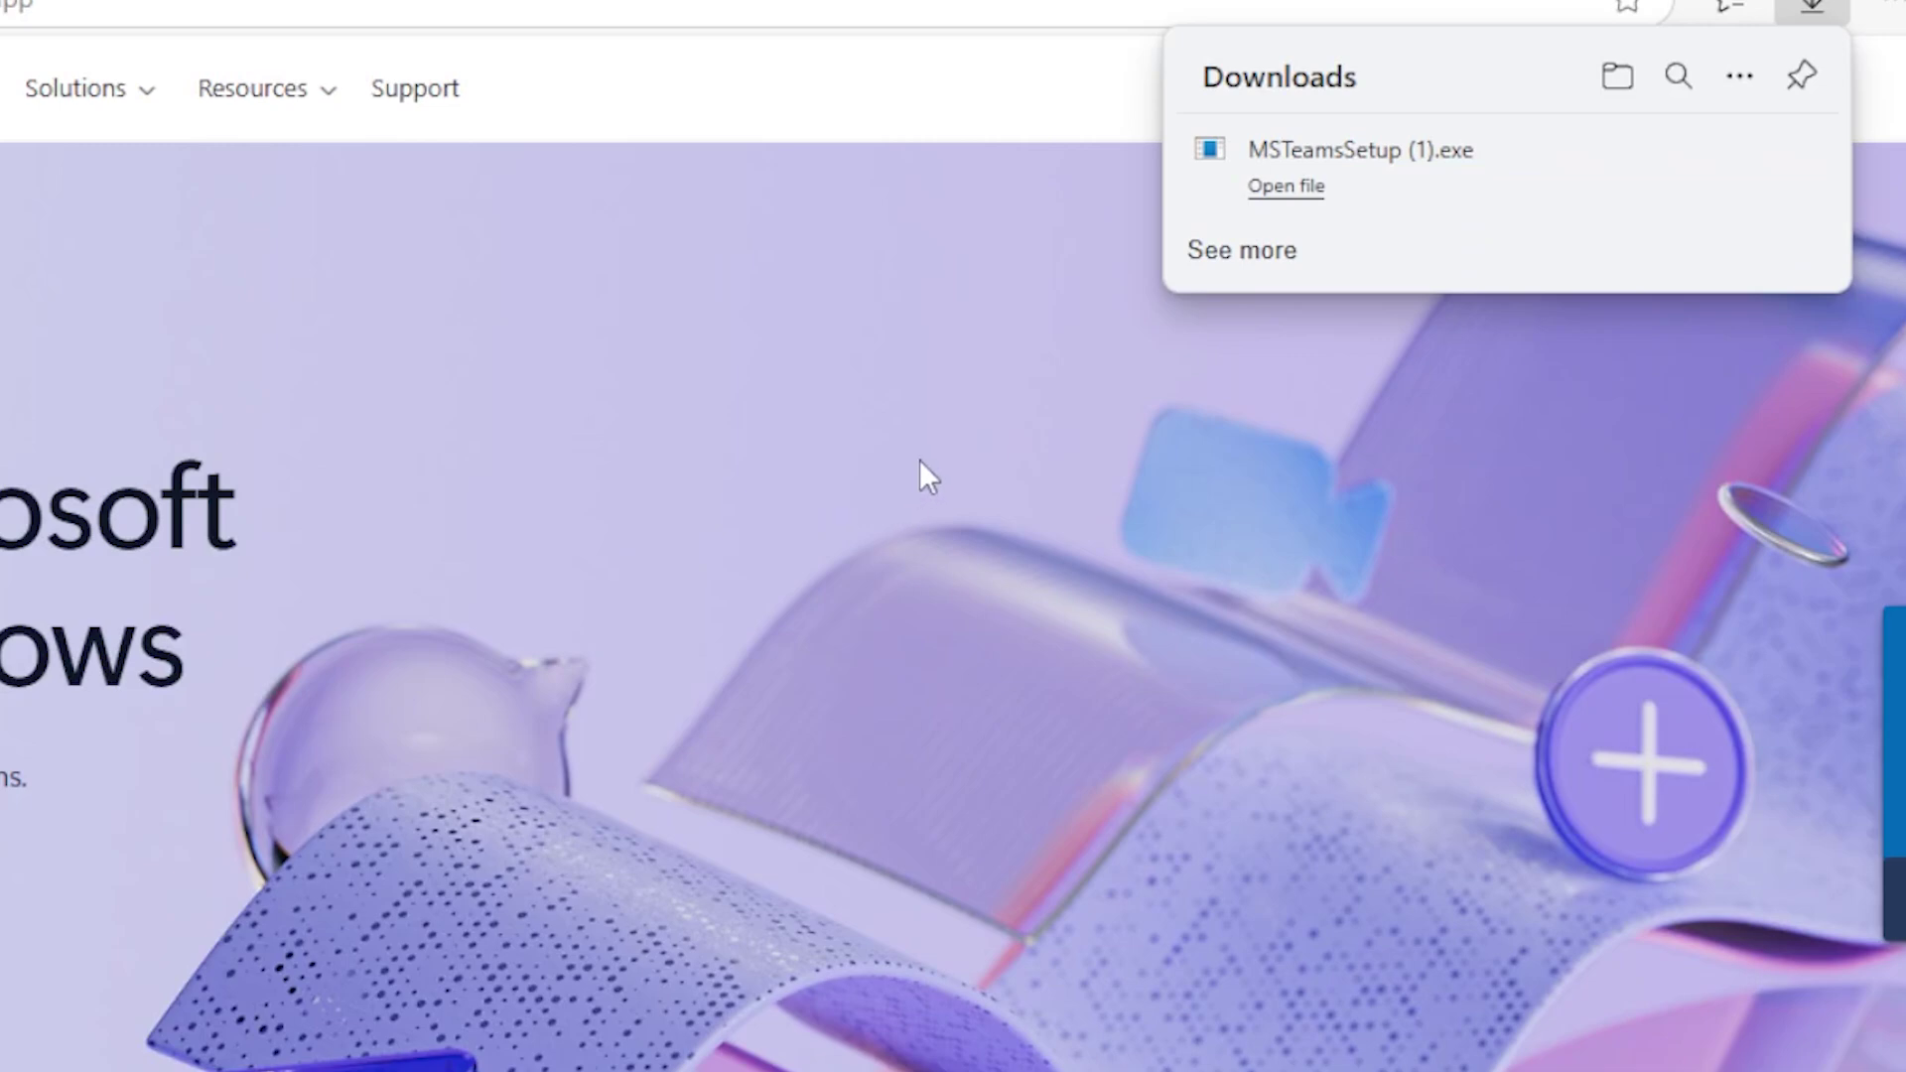
Open the Downloads folder and run MSTeamsSetup (1).exe.
left_click(1626, 87)
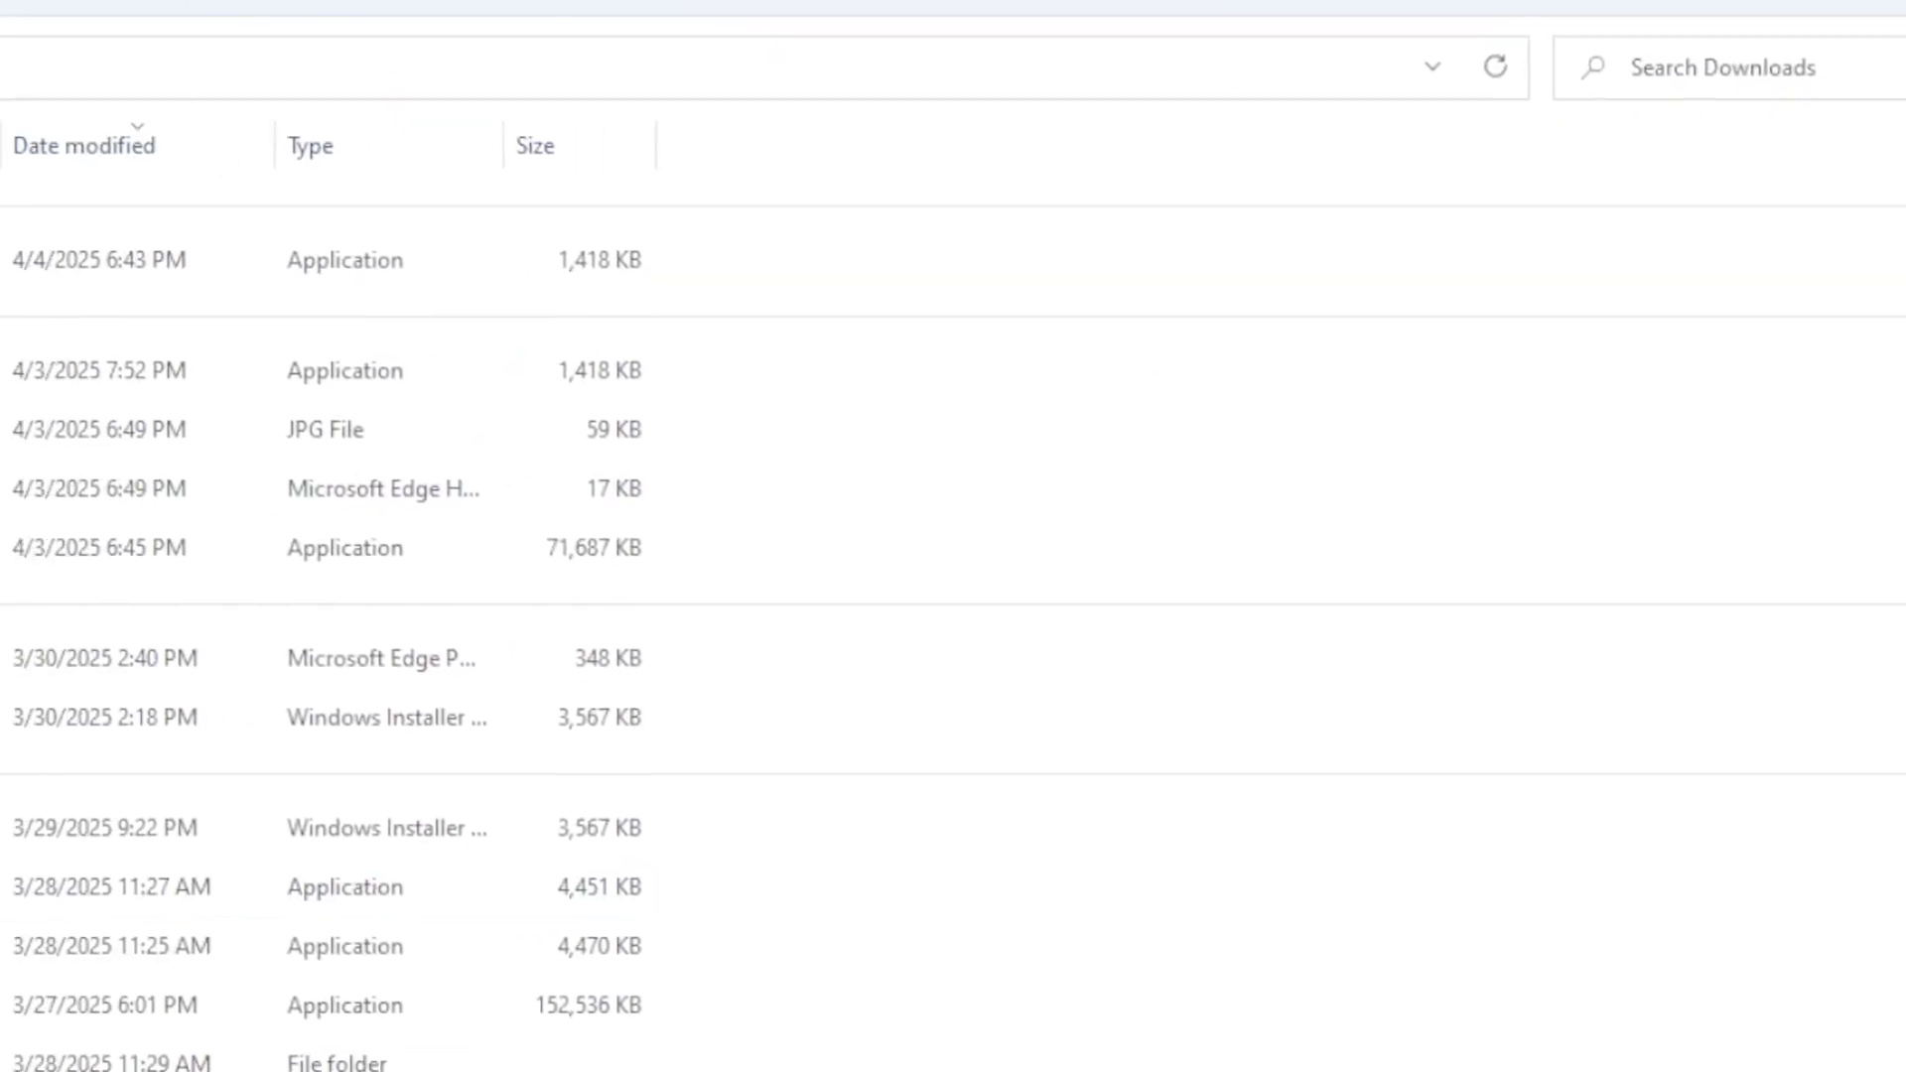
double_click(324, 199)
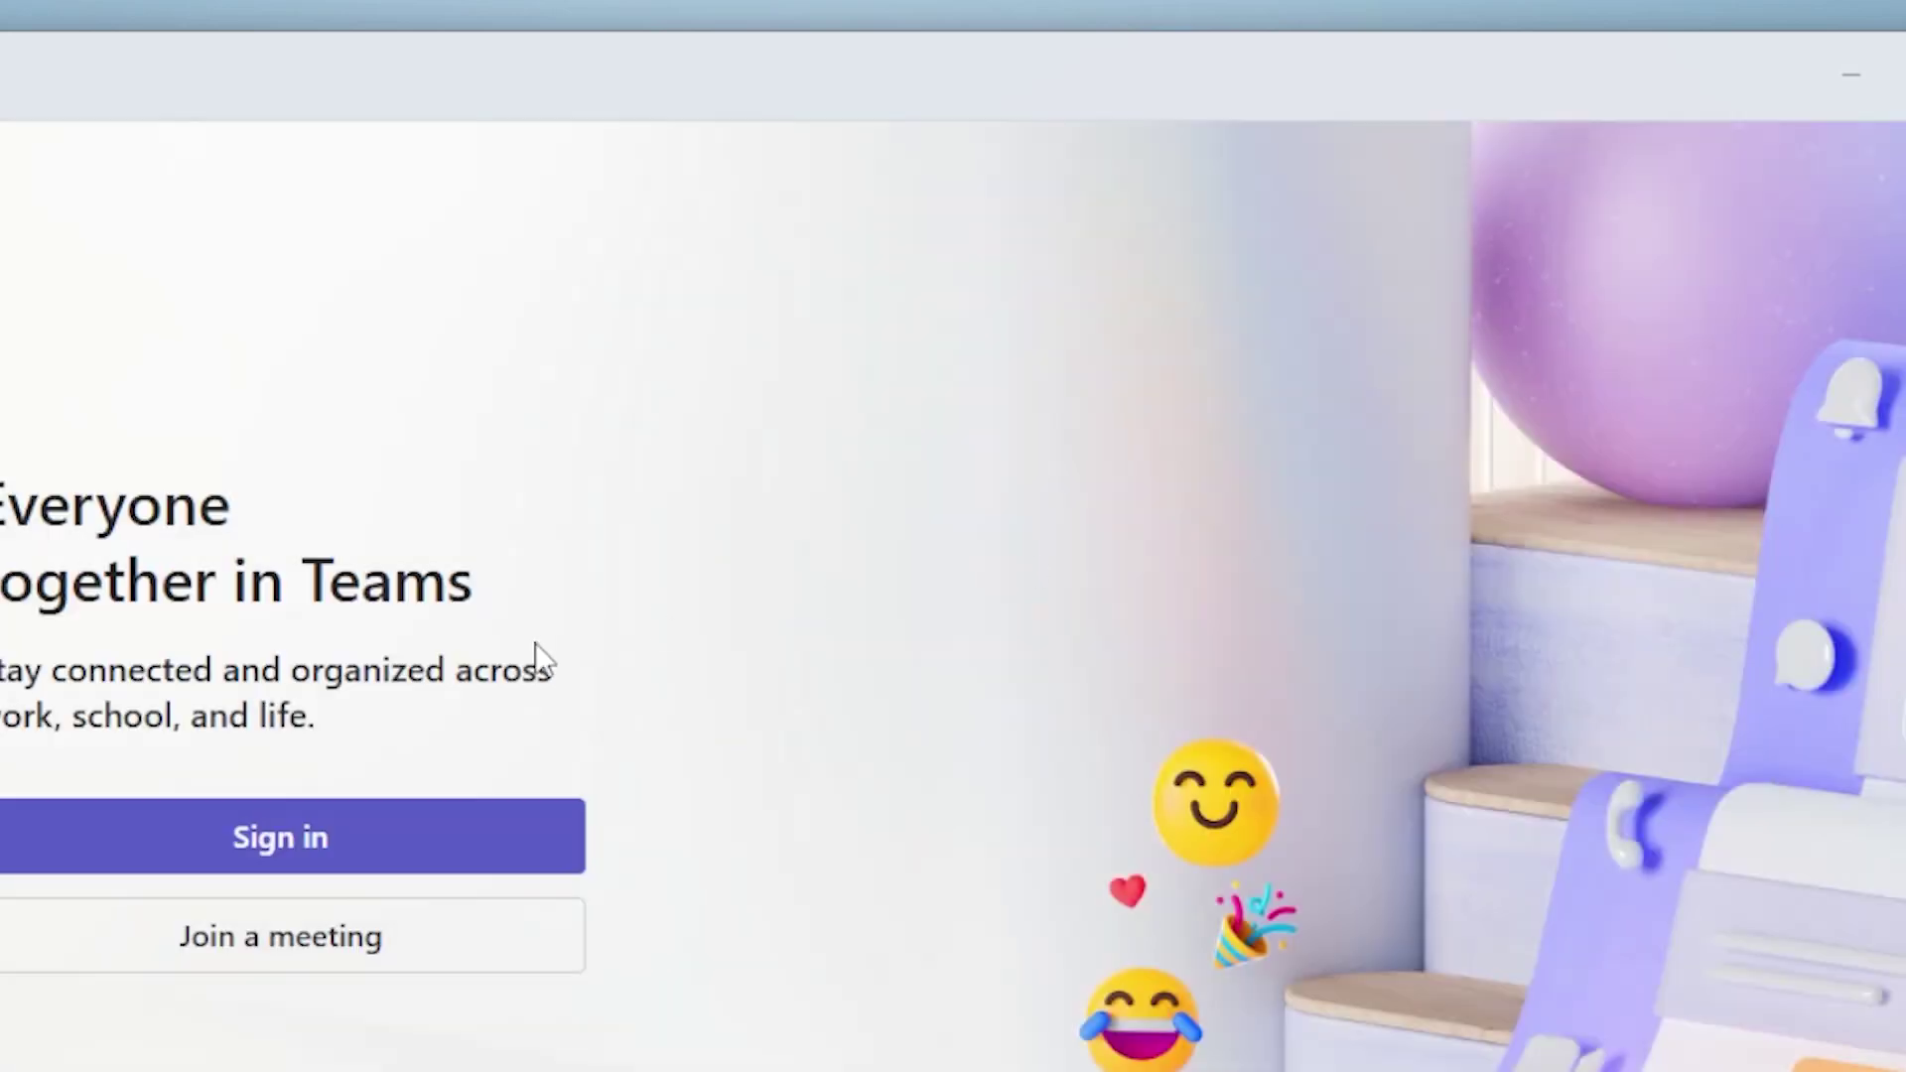
Start the Teams sign-in and submit the account's e-mail address.
left_click(317, 847)
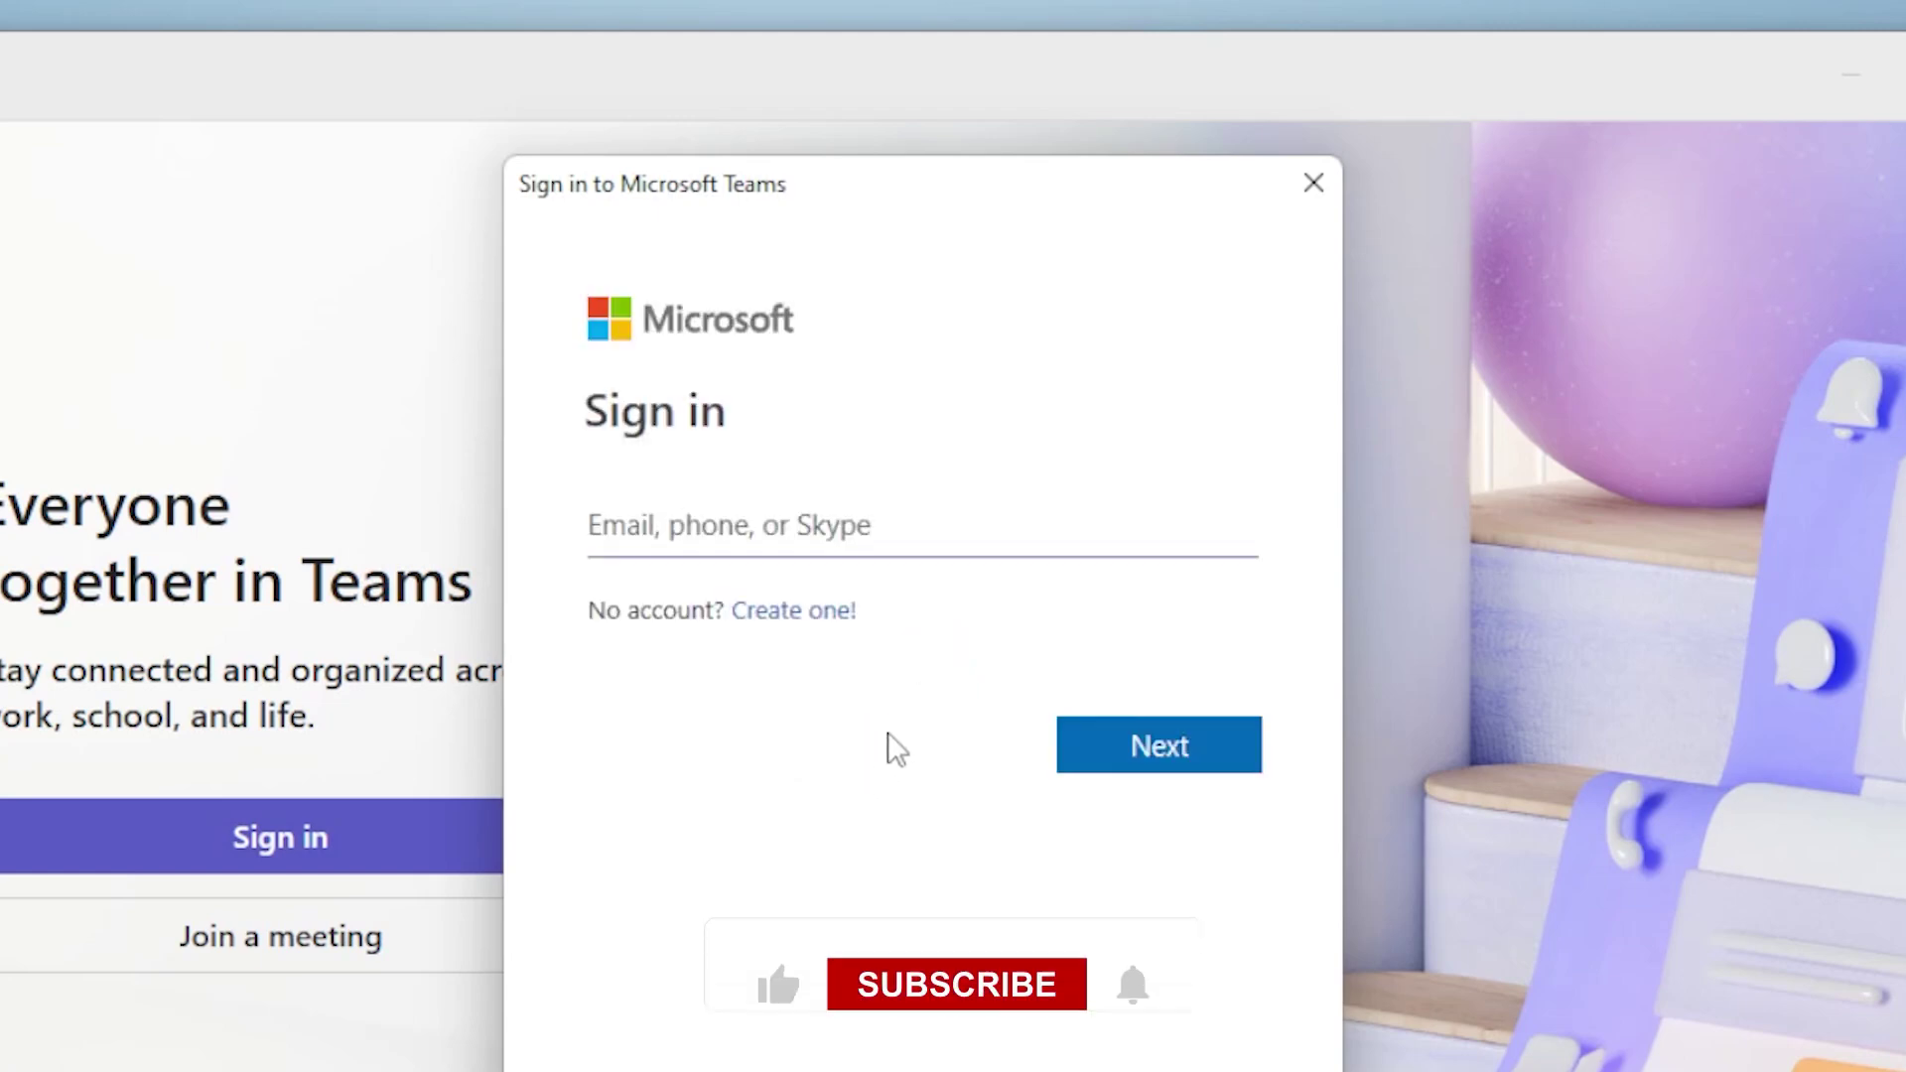
left_click(851, 545)
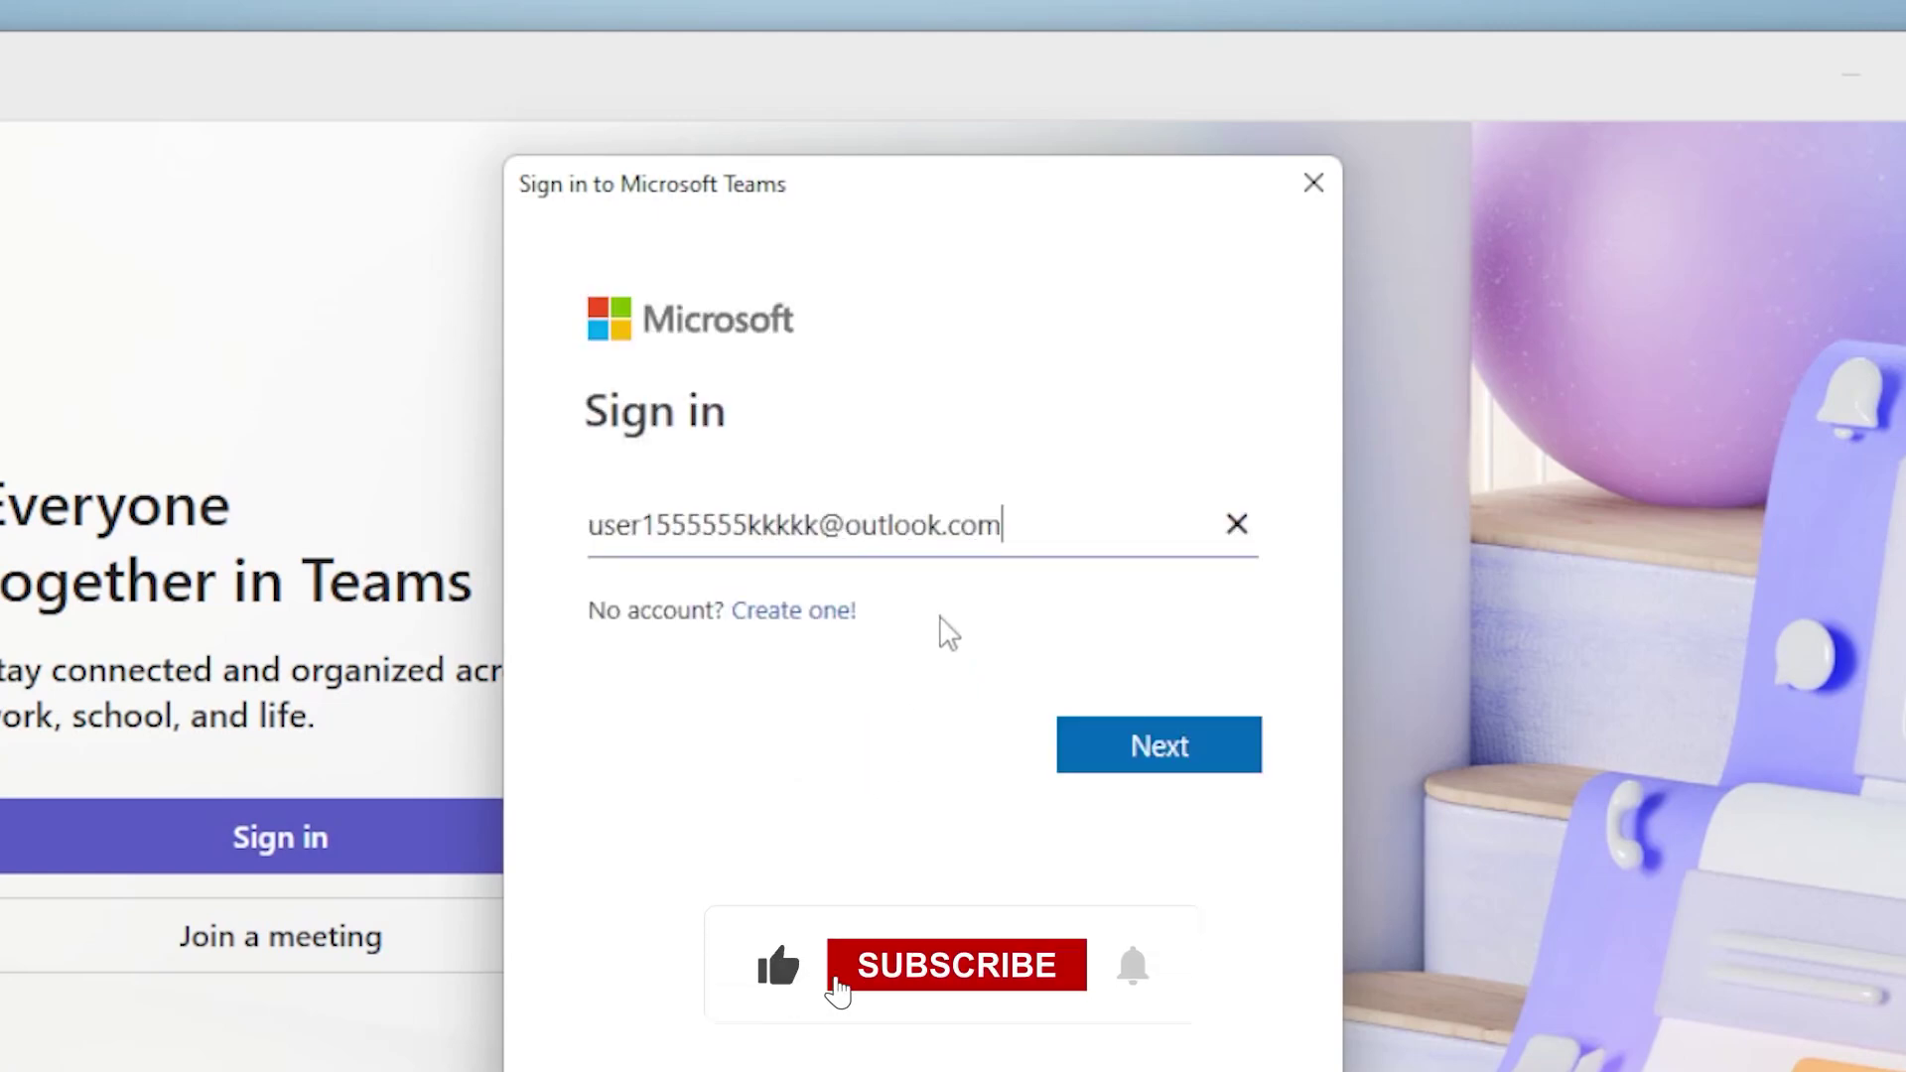
left_click(1122, 740)
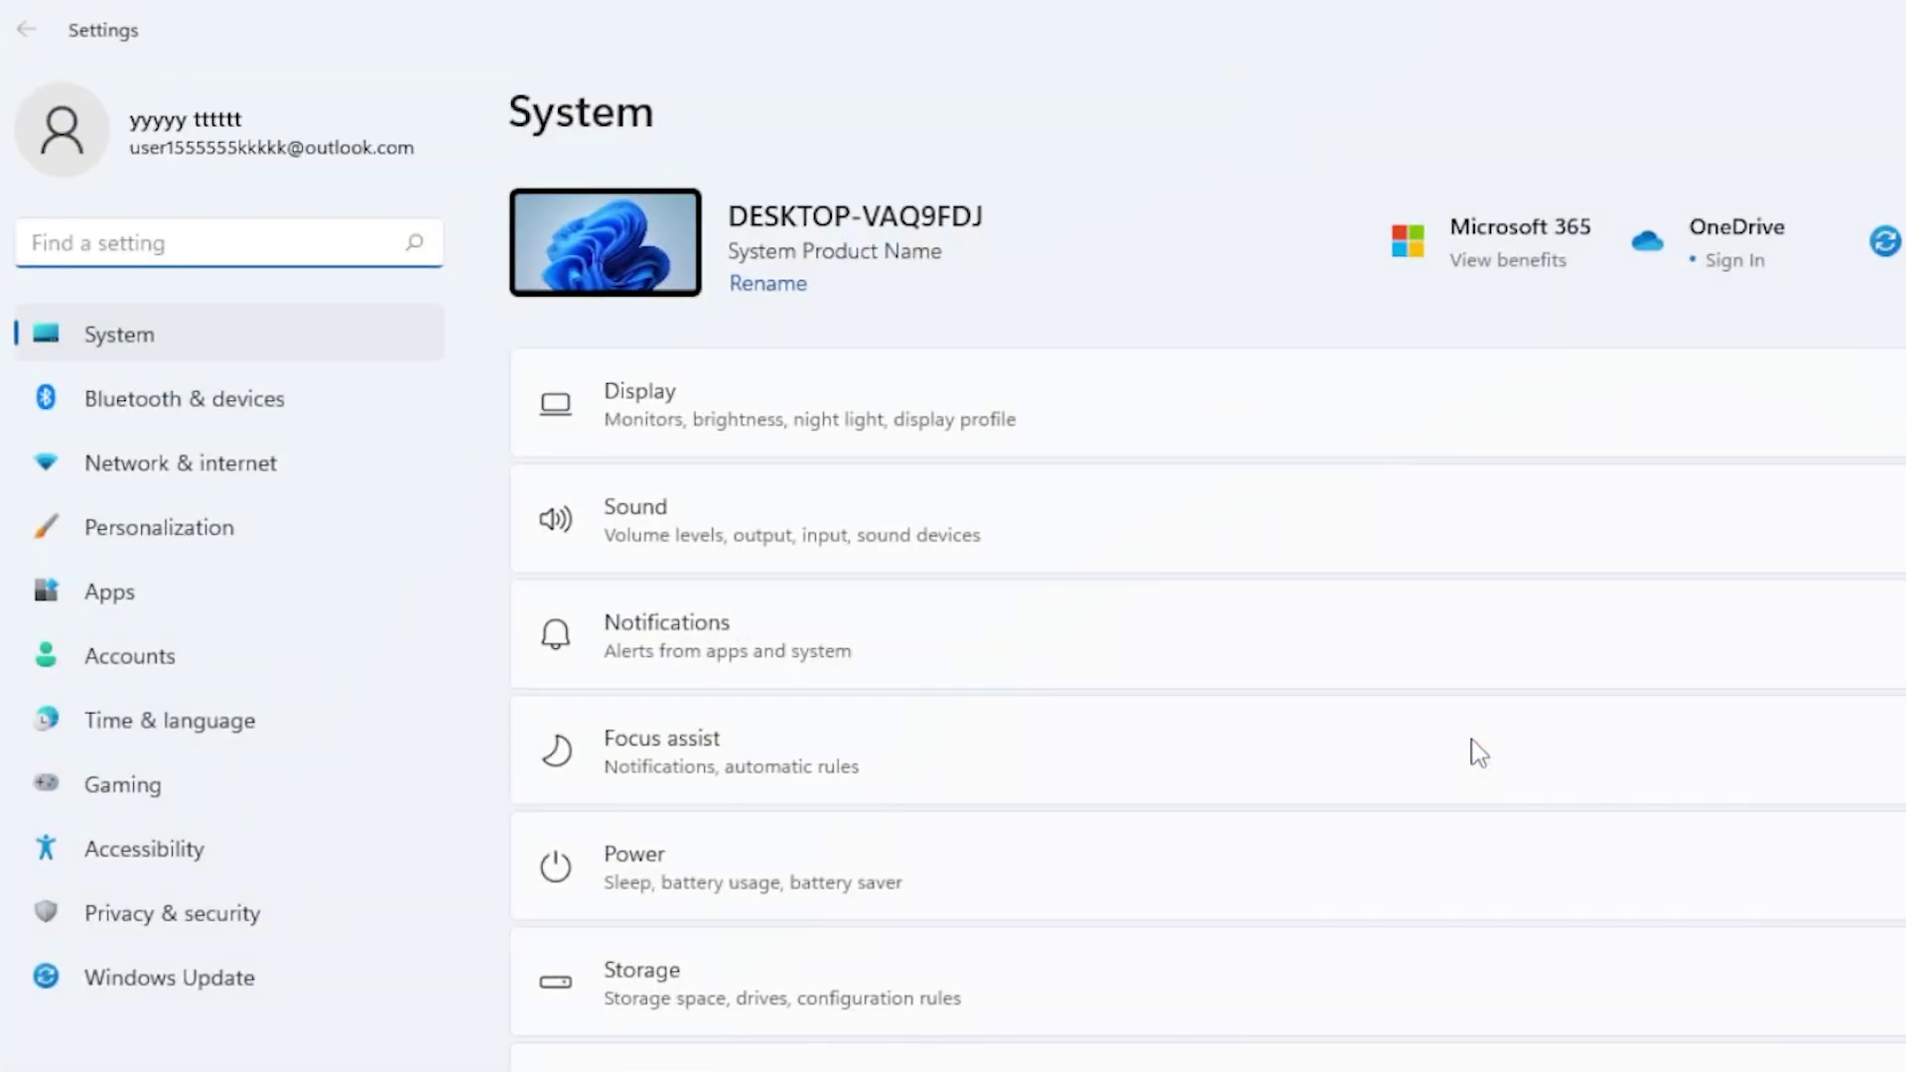
Under Apps > Startup, toggle Microsoft Teams (personal) off and back on.
left_click(201, 608)
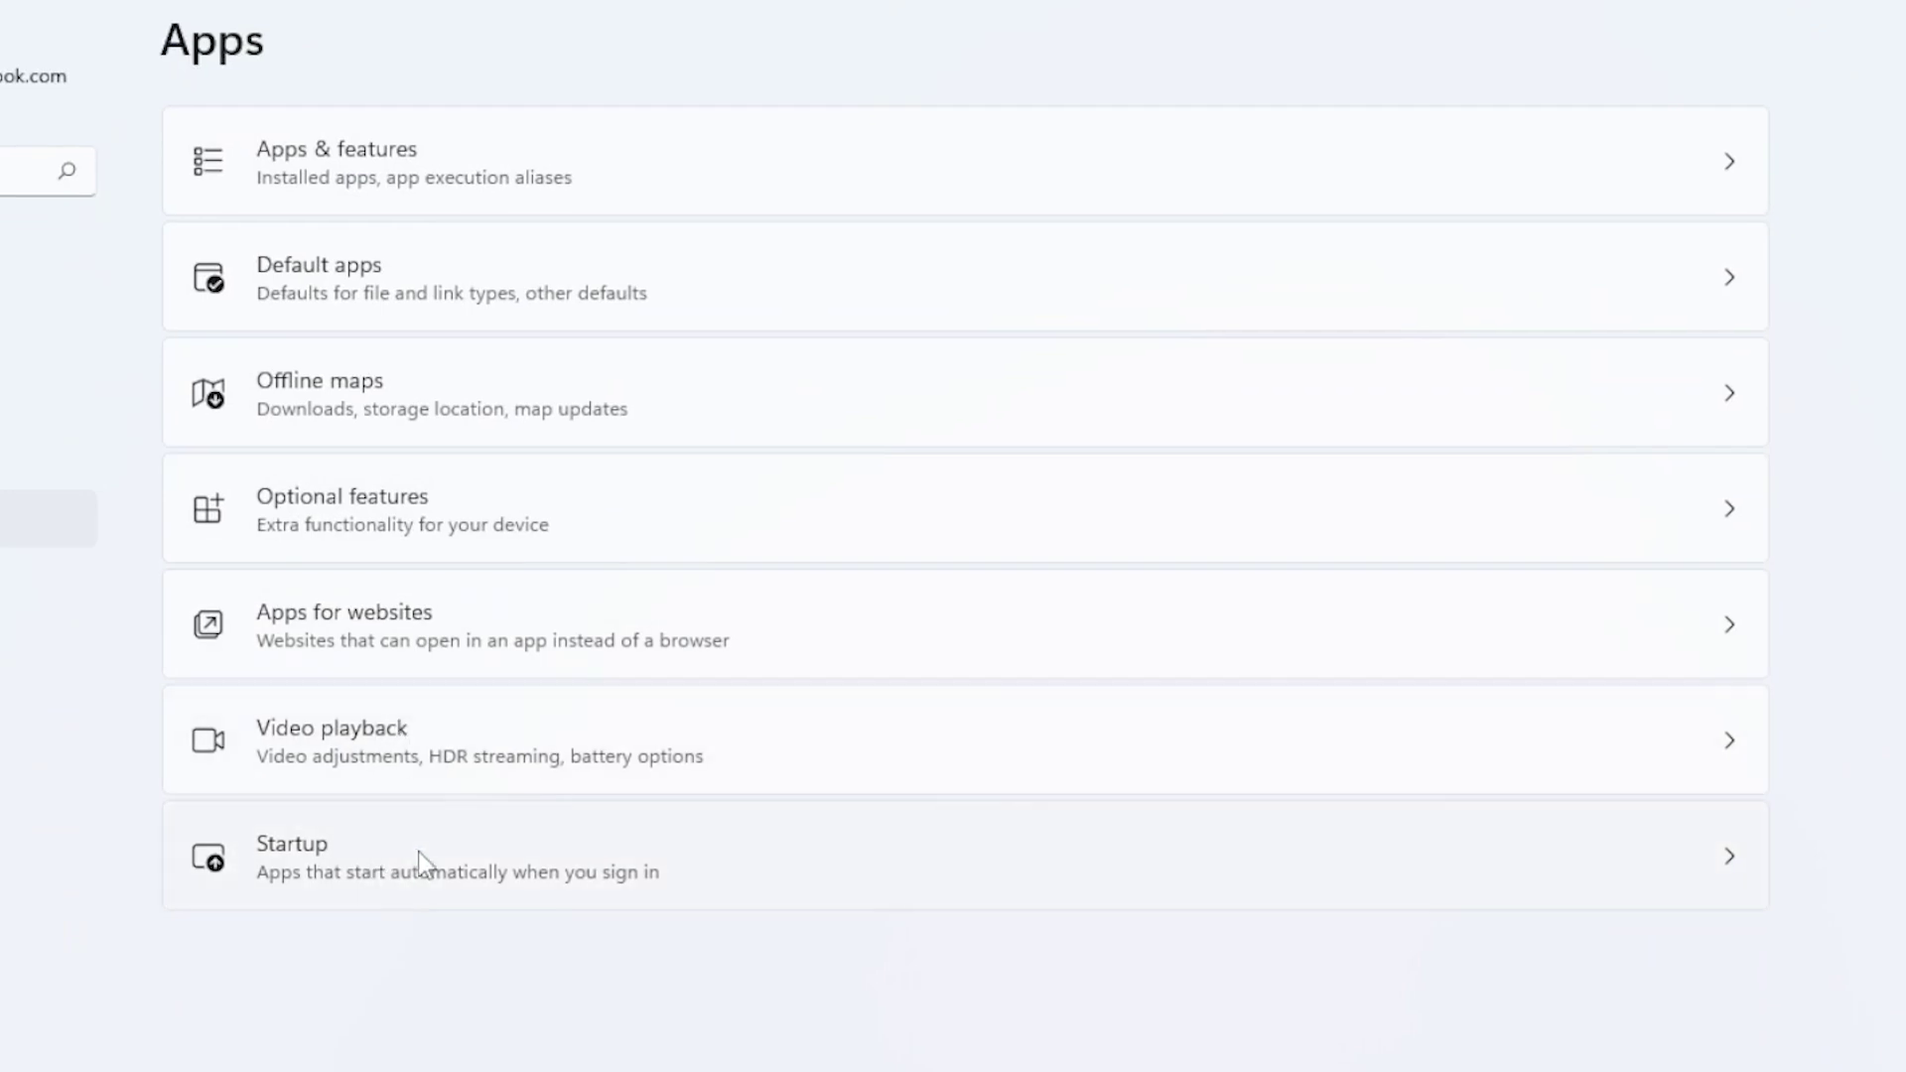
left_click(475, 873)
scroll(494, 417, "down", 4)
left_click(653, 483)
left_click(653, 483)
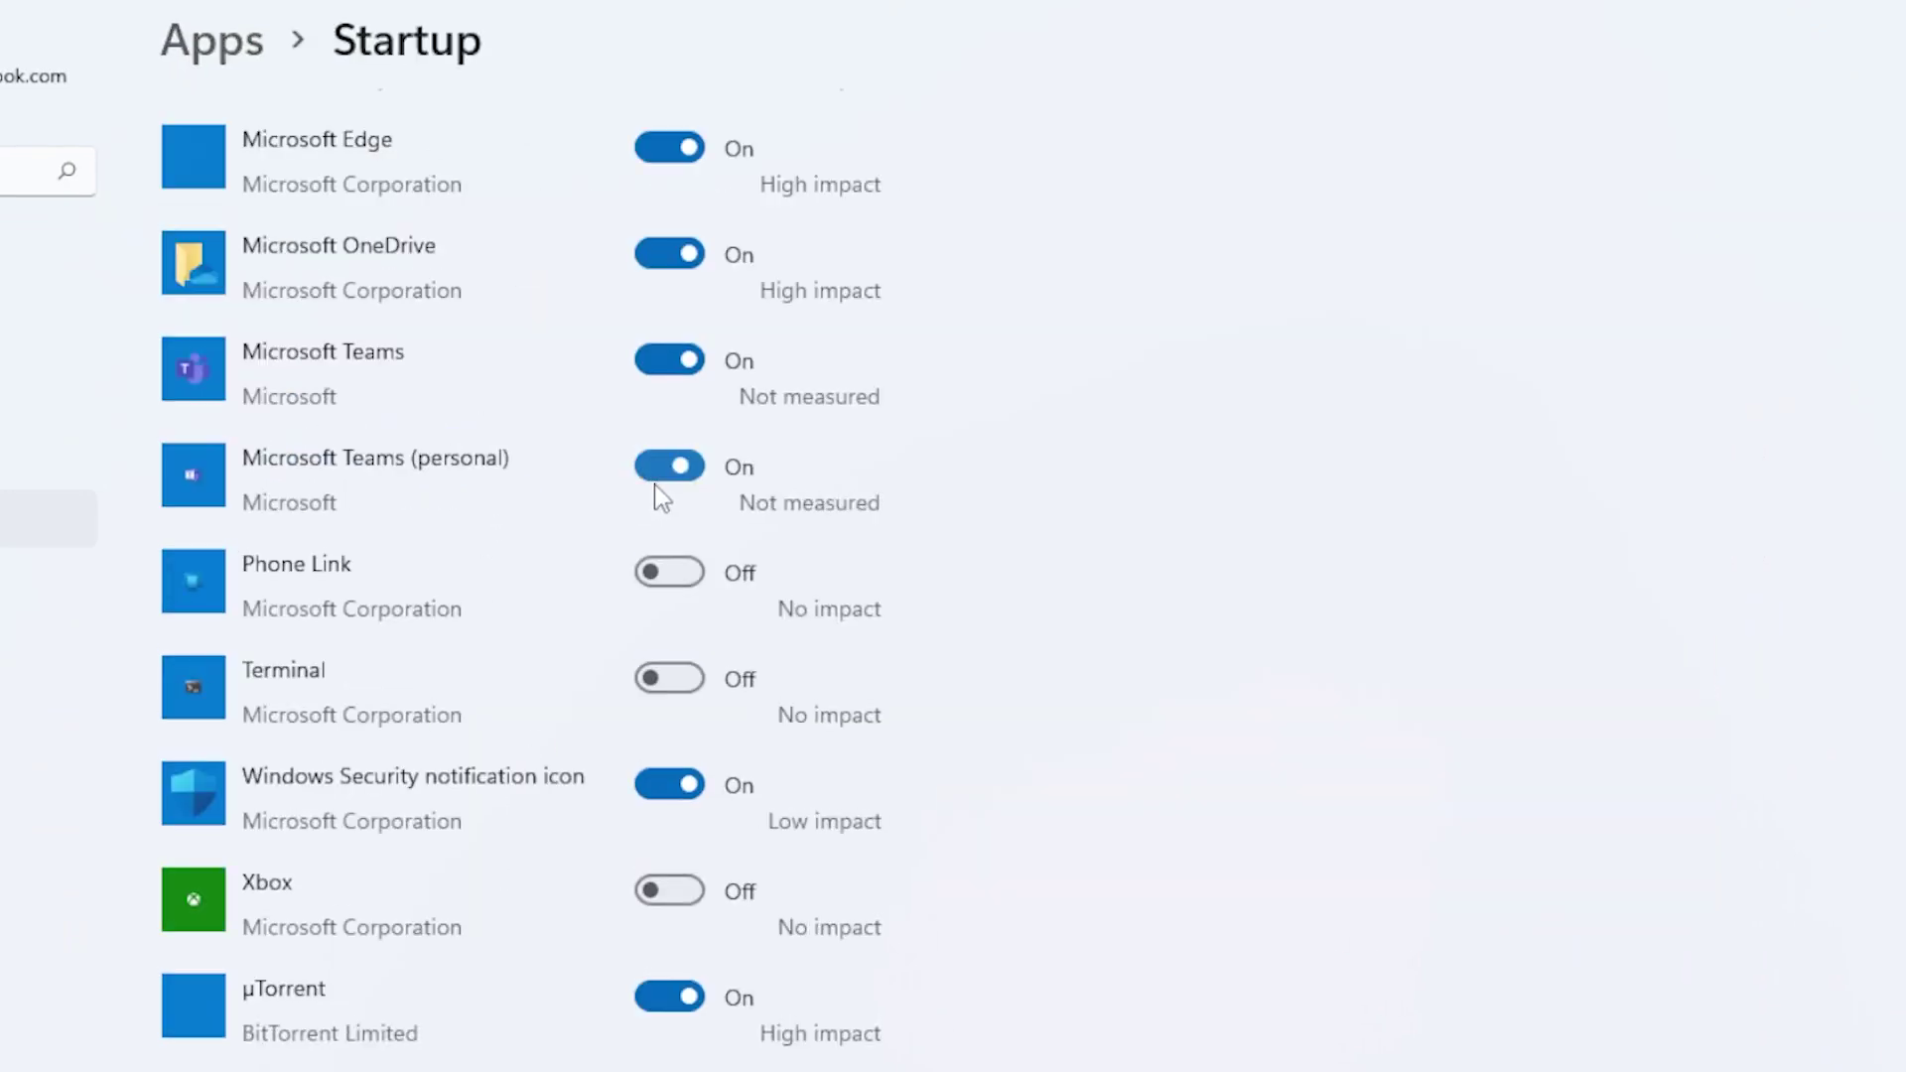
scroll(675, 367, "up", 4)
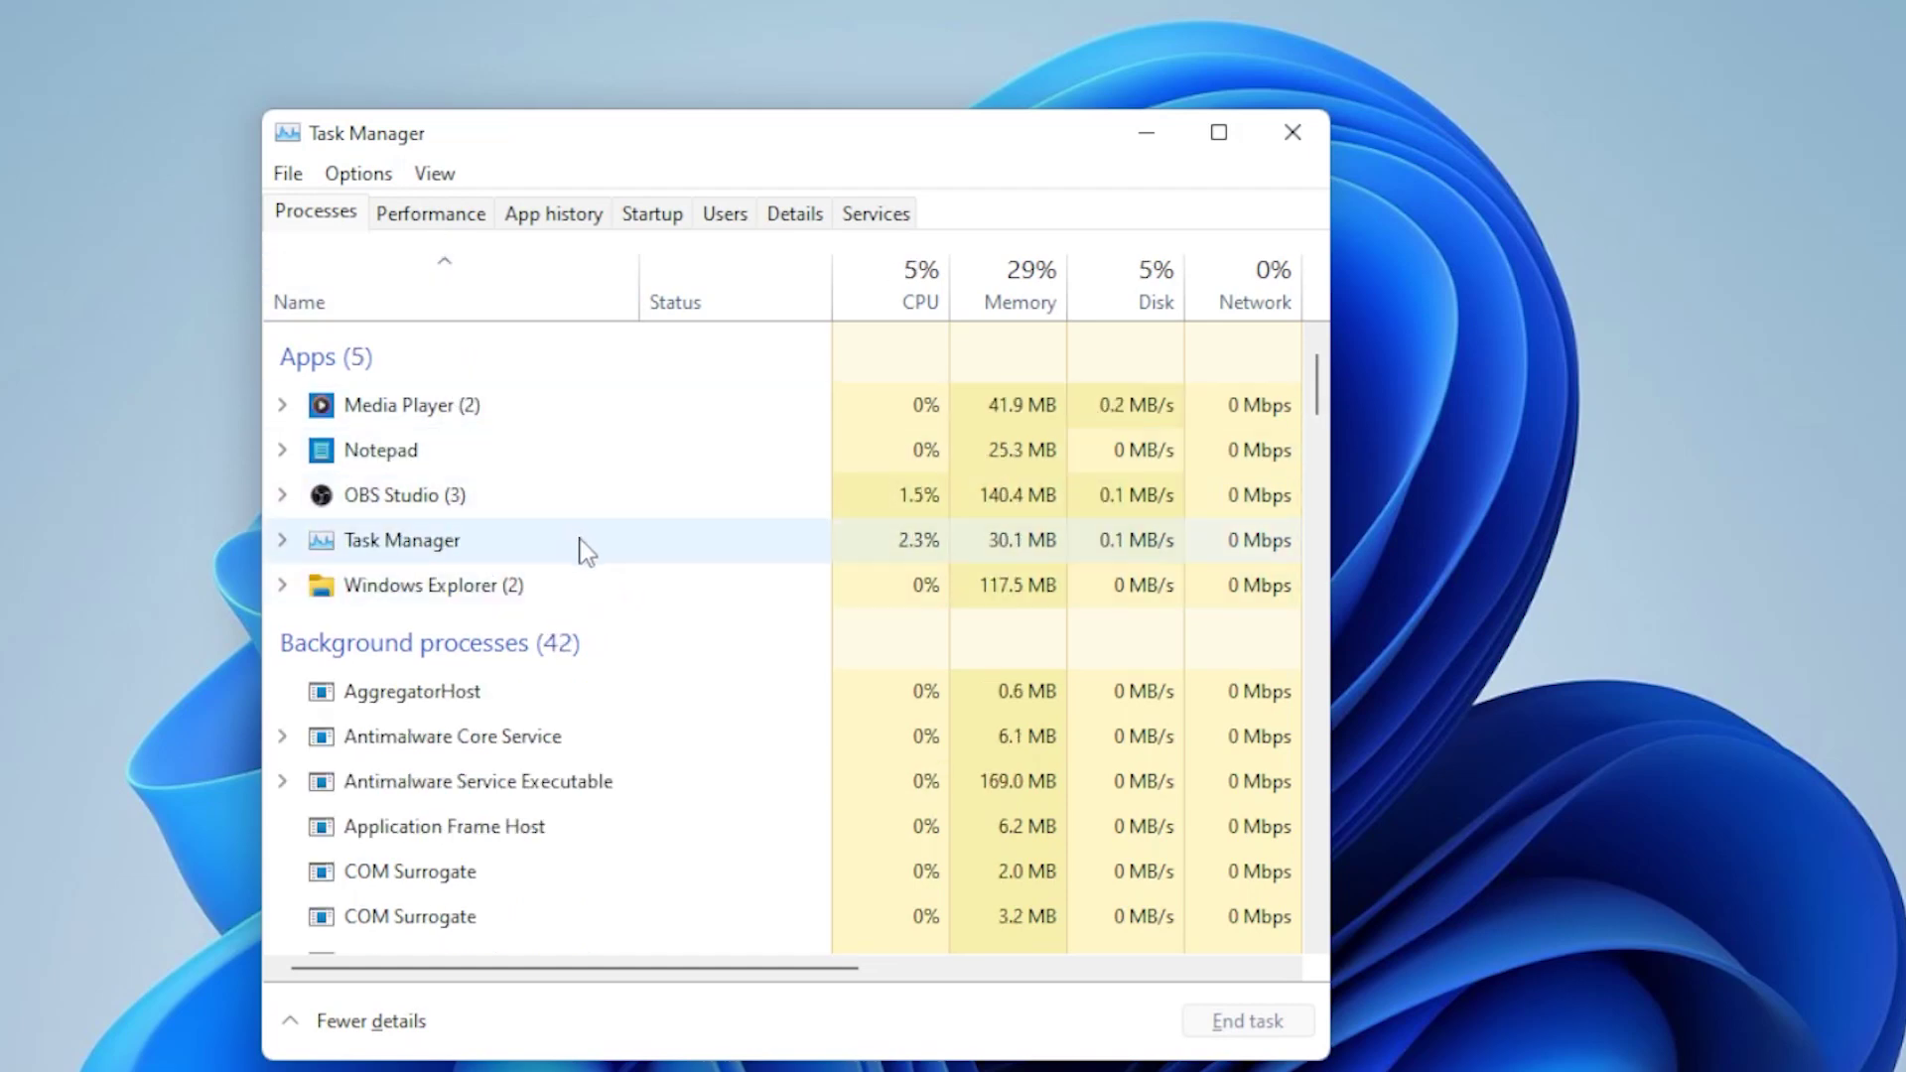
Scroll through Task Manager's Processes list to review the running apps.
scroll(581, 556, "down", 4)
scroll(579, 586, "up", 4)
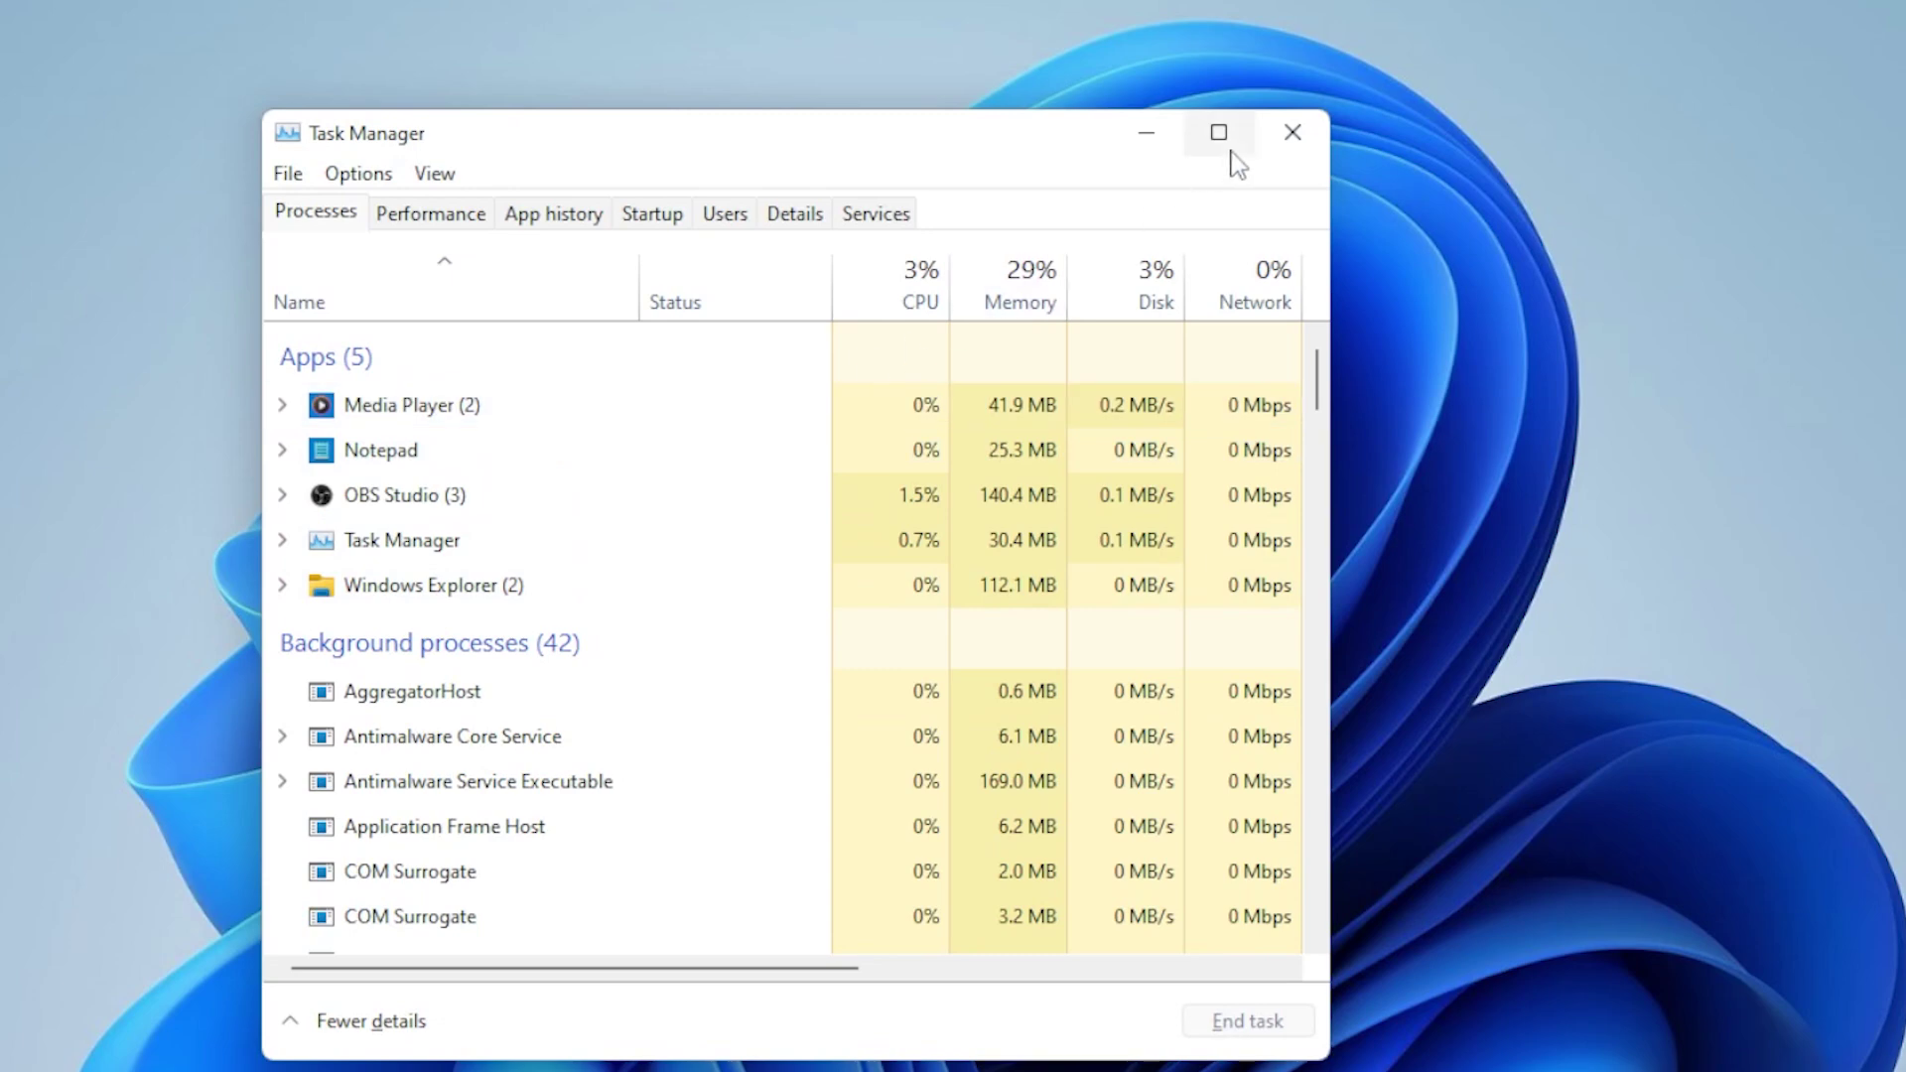
Open Settings from Start, then restart the PC from Start's Power menu.
key("super")
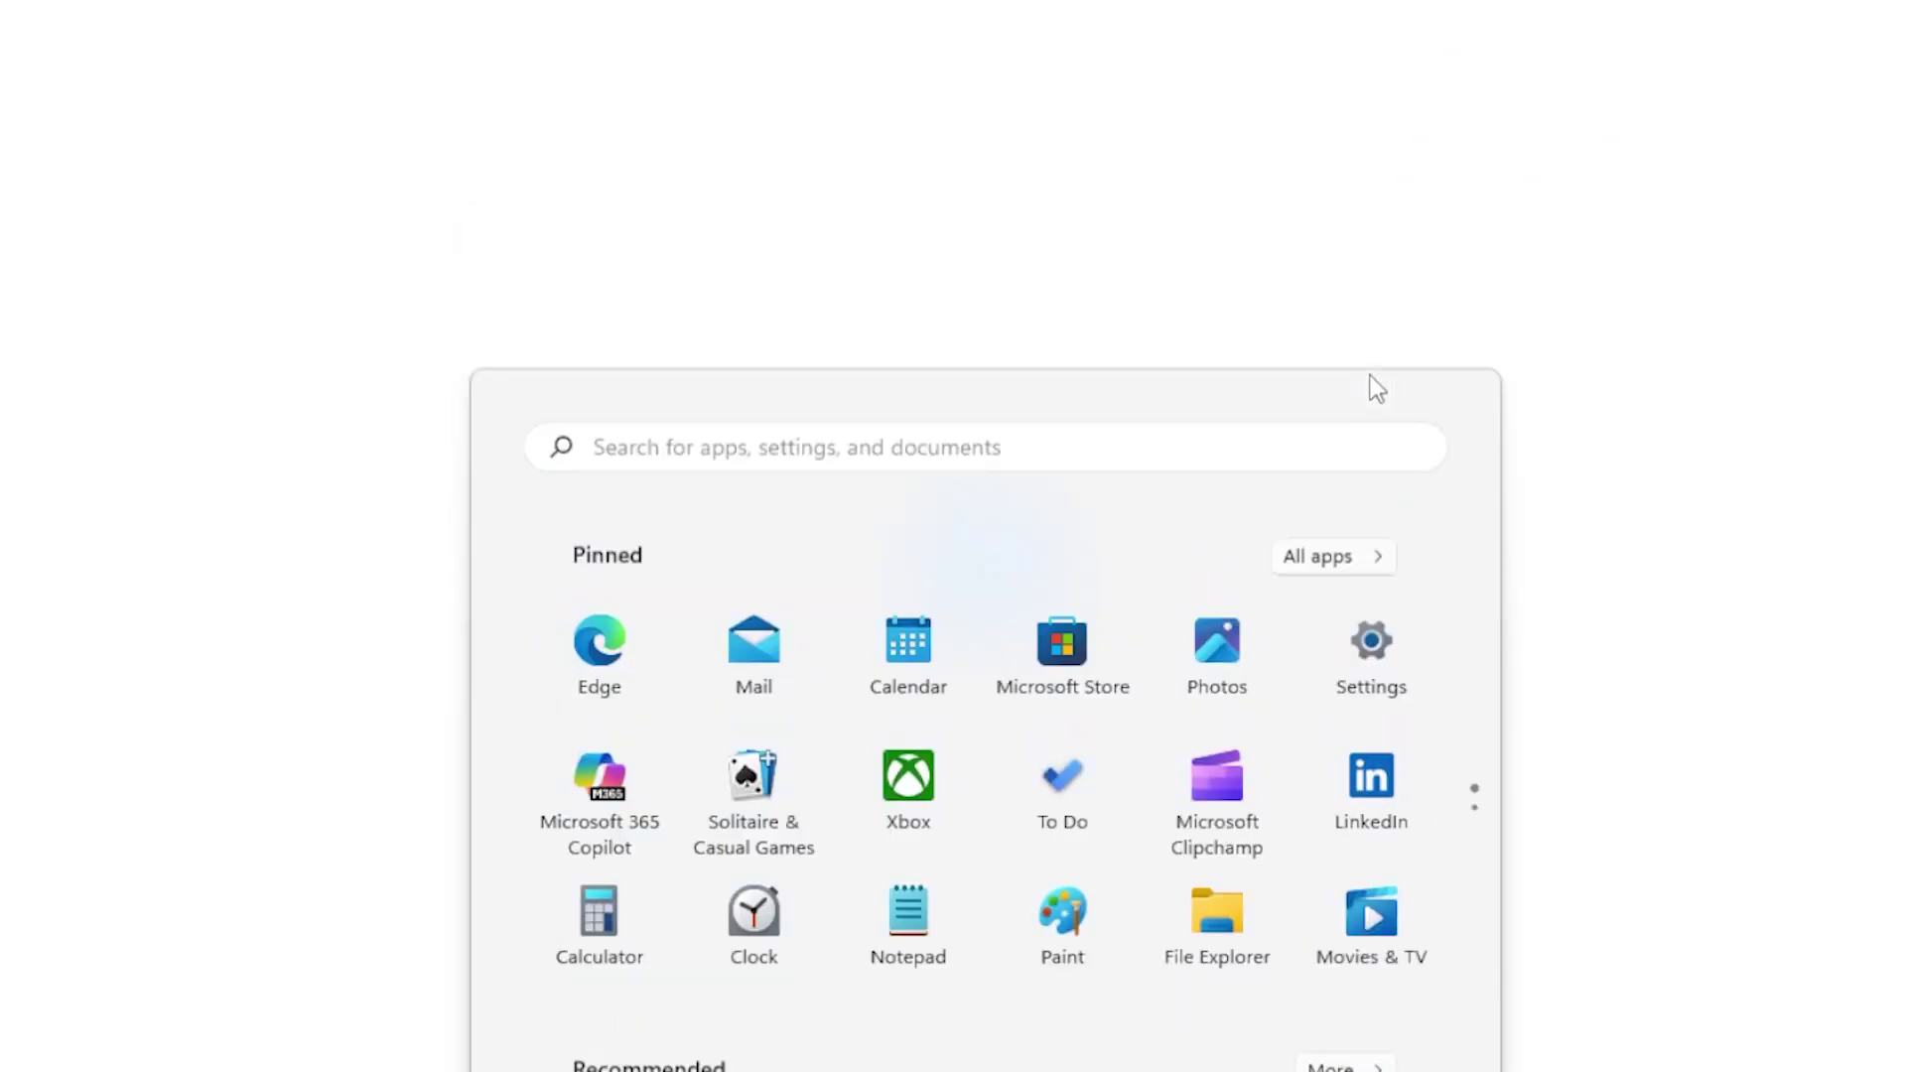
left_click(1371, 645)
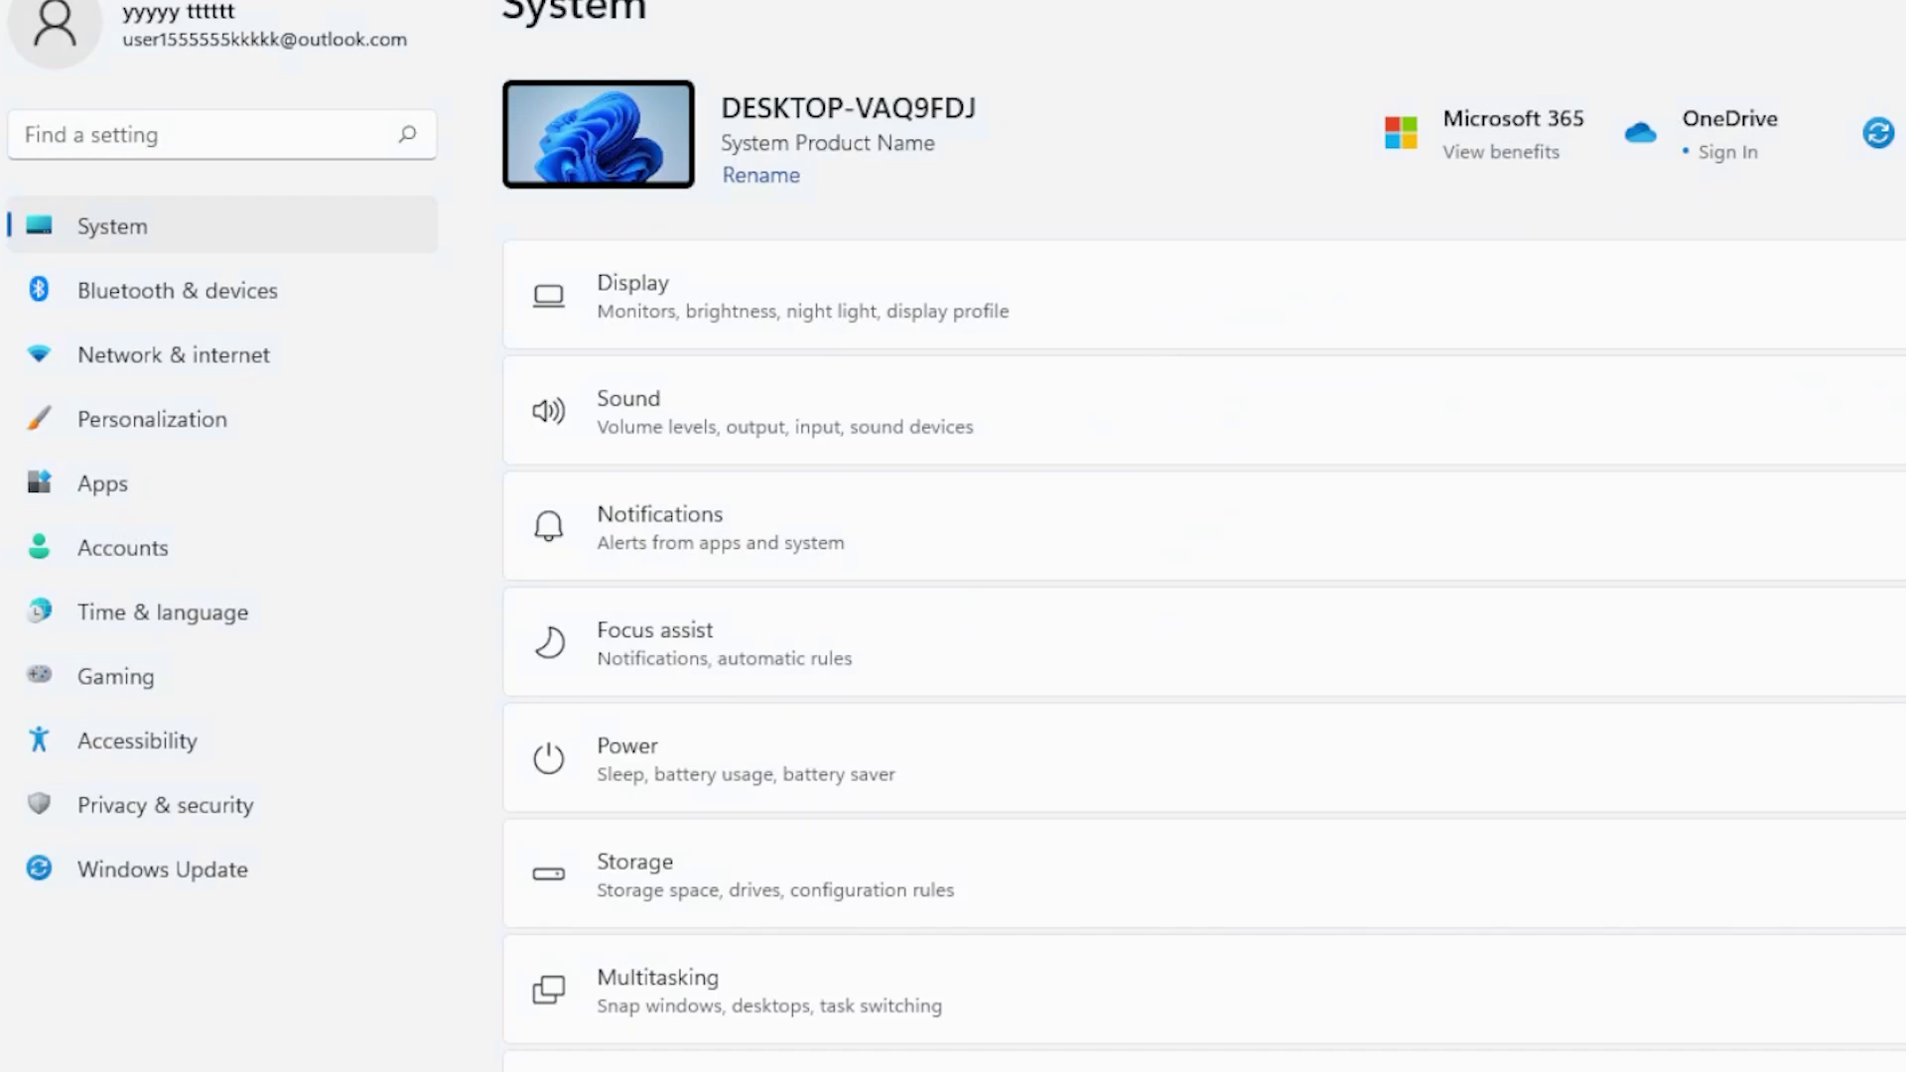
key("super")
left_click(1747, 1070)
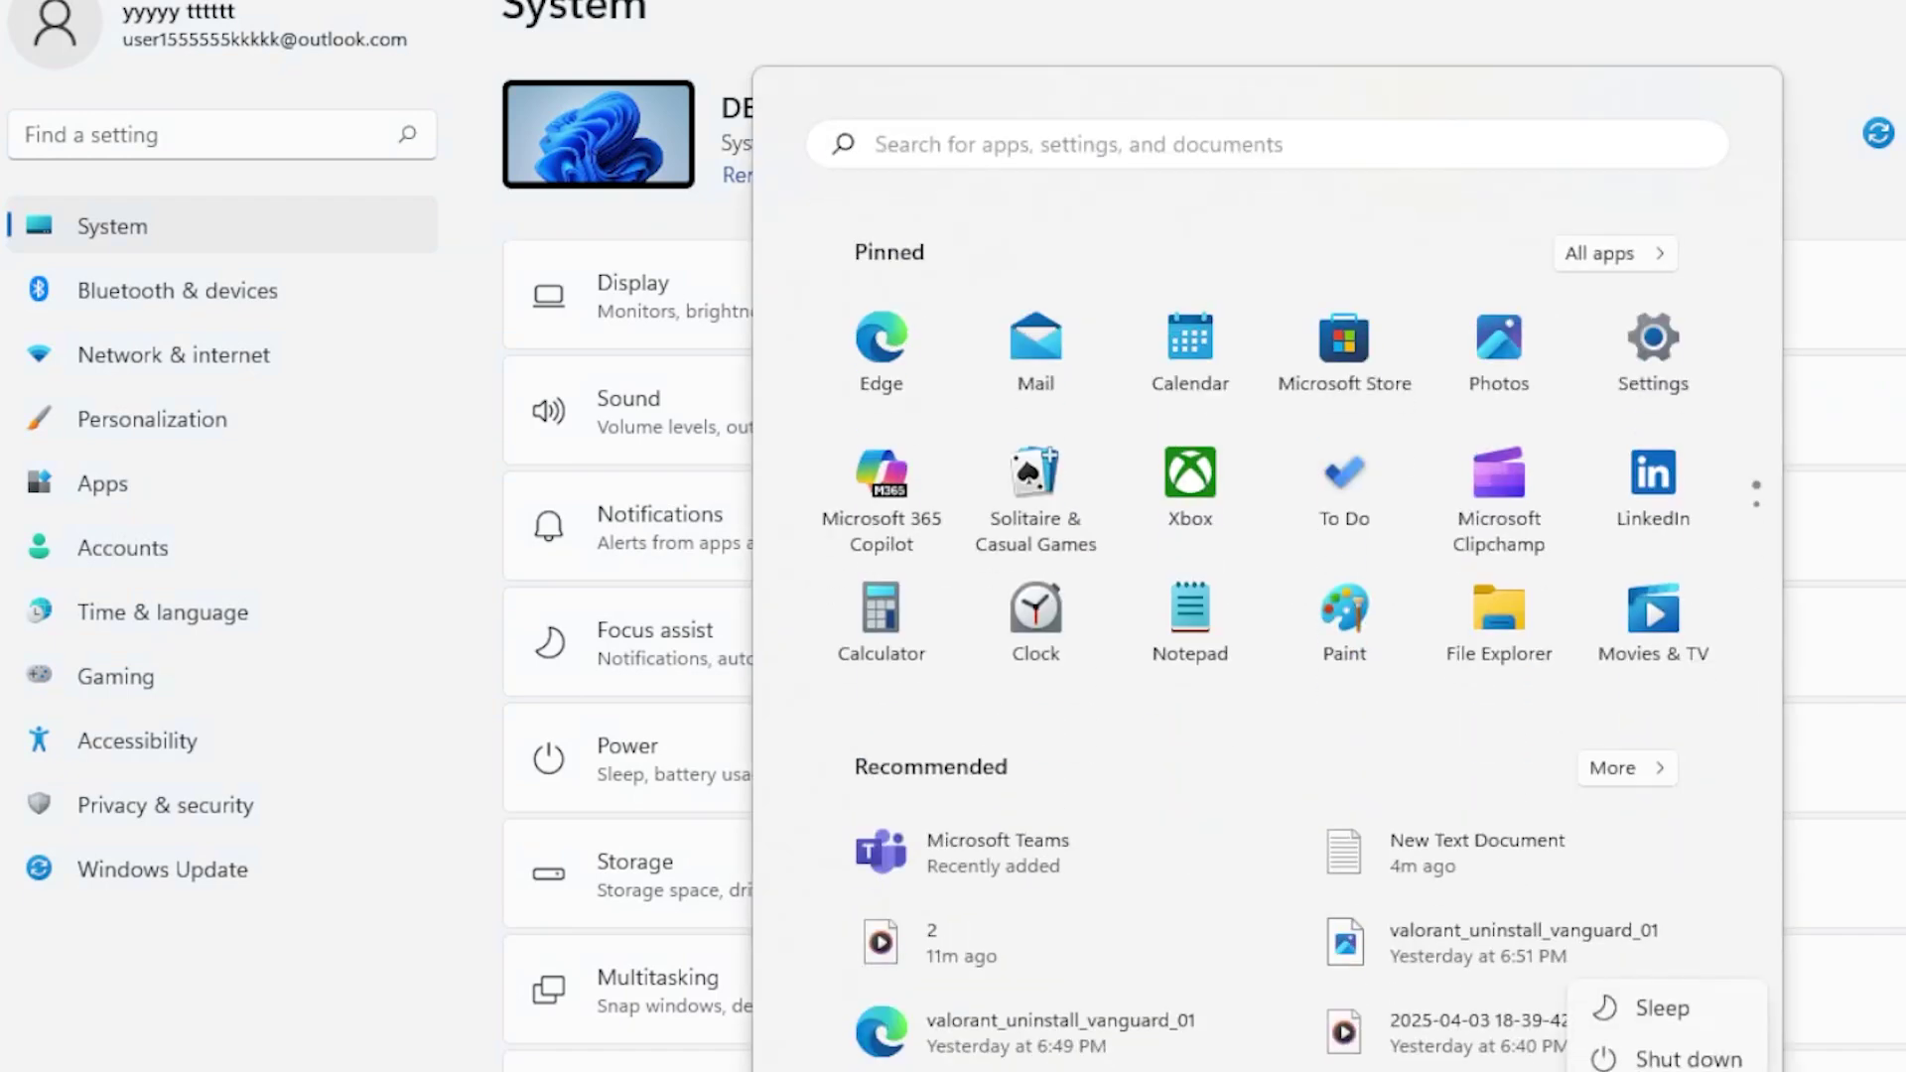
left_click(1687, 1071)
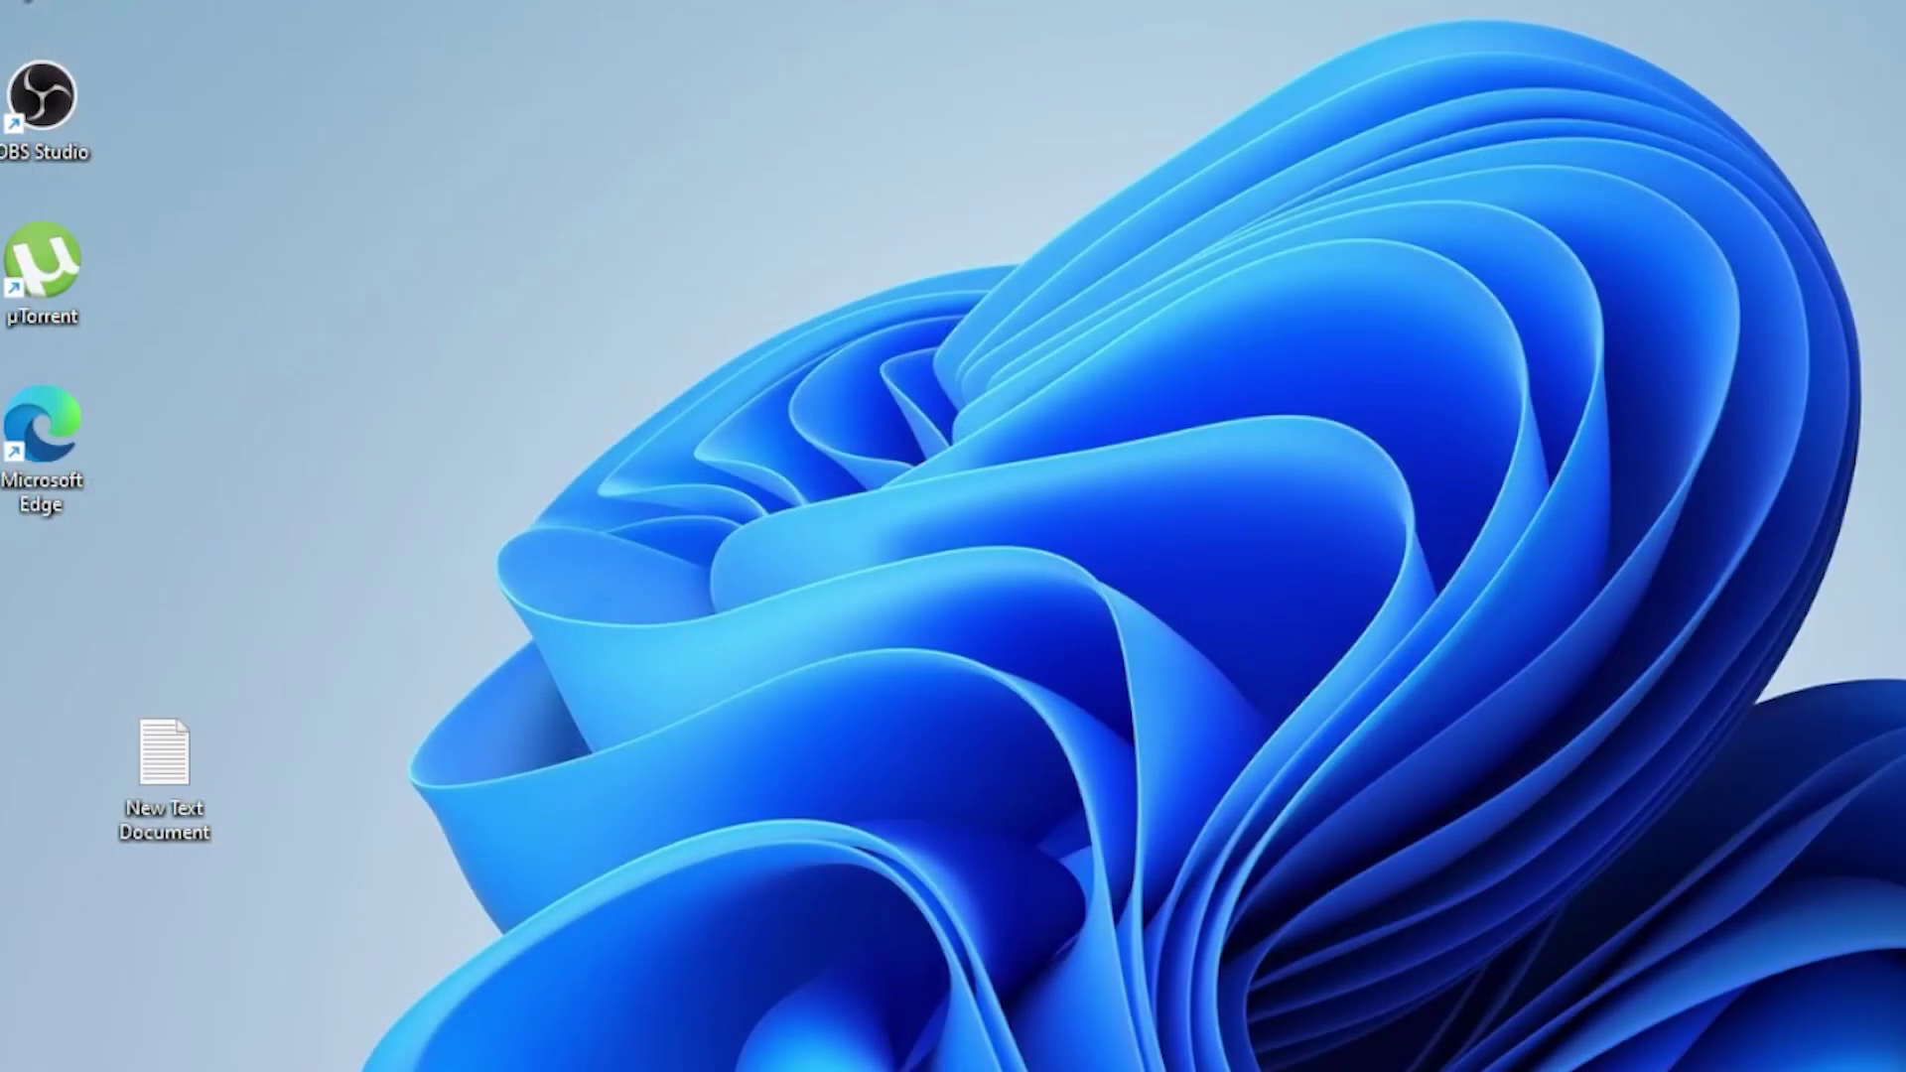
Confirm both Teams entries are Enabled in Task Manager's Startup tab, then close Task Manager.
key("ctrl+shift+Escape")
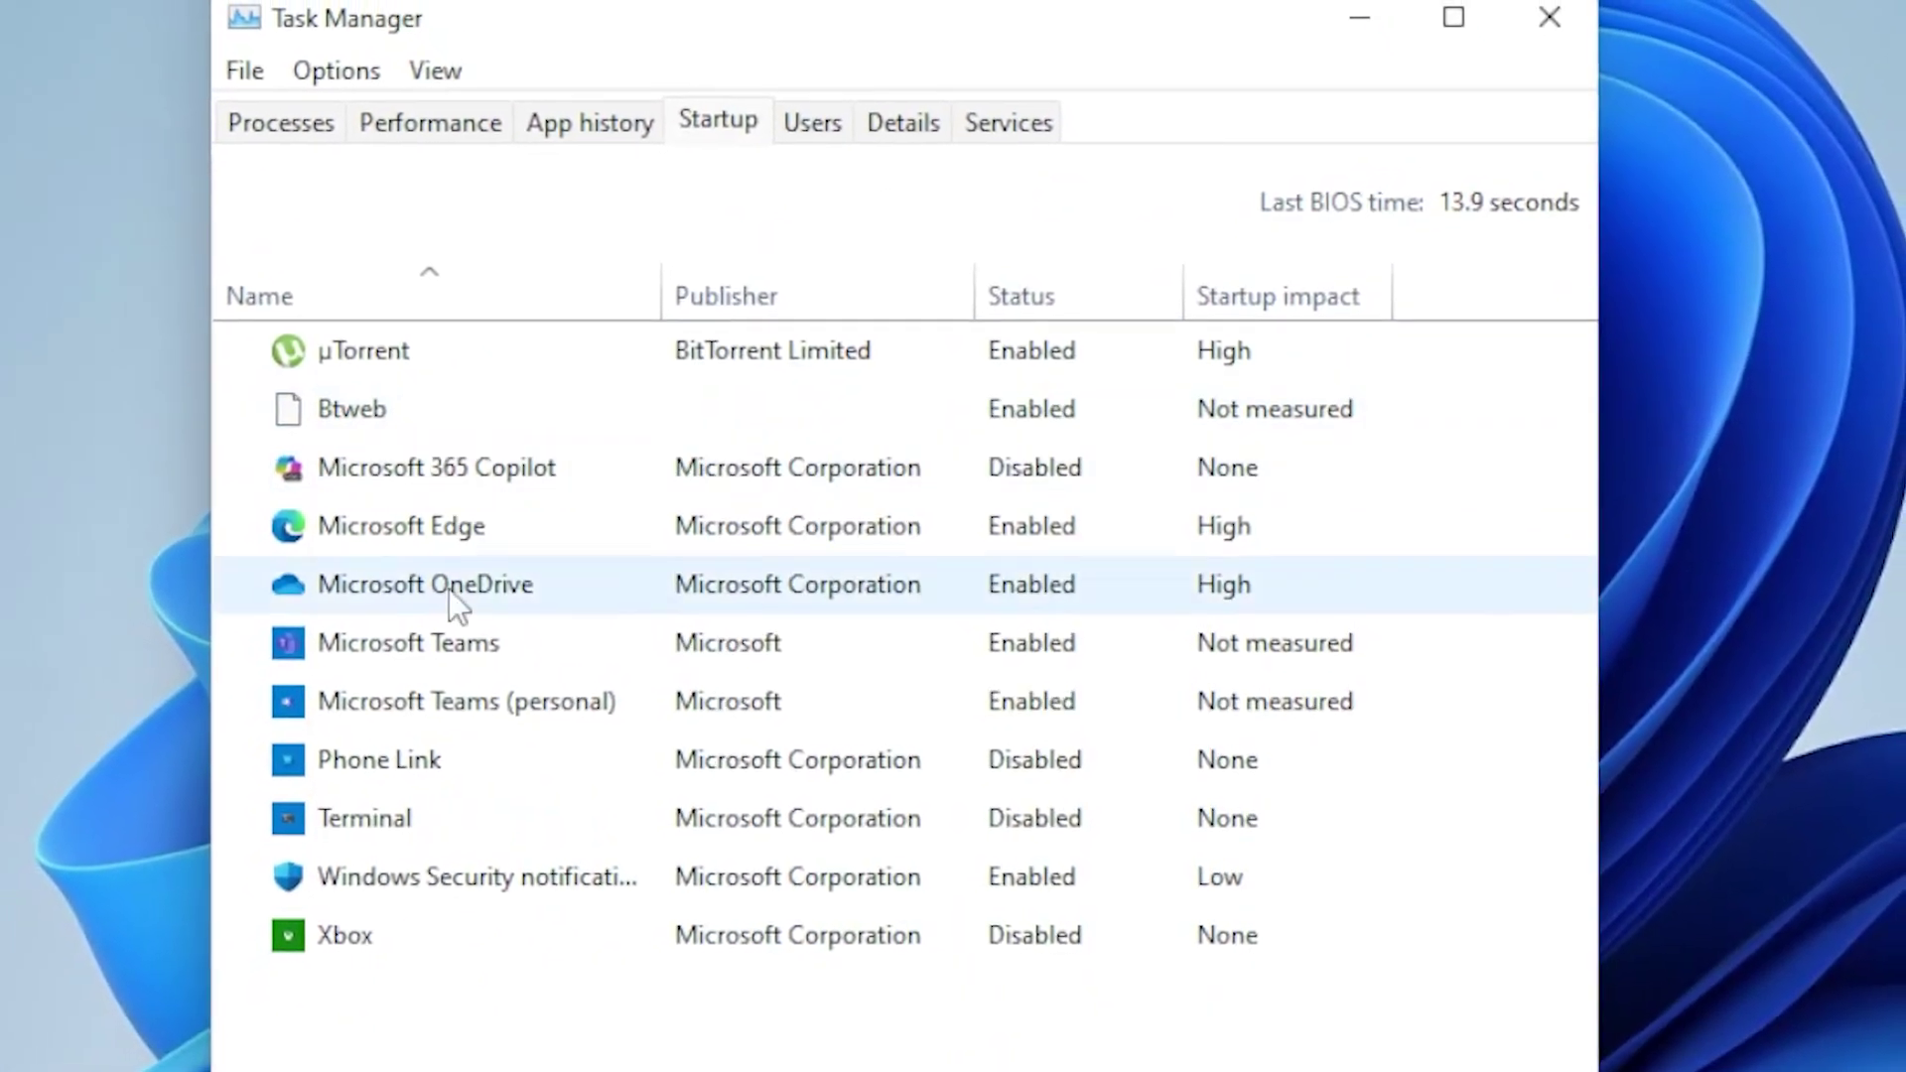
left_click(1236, 664)
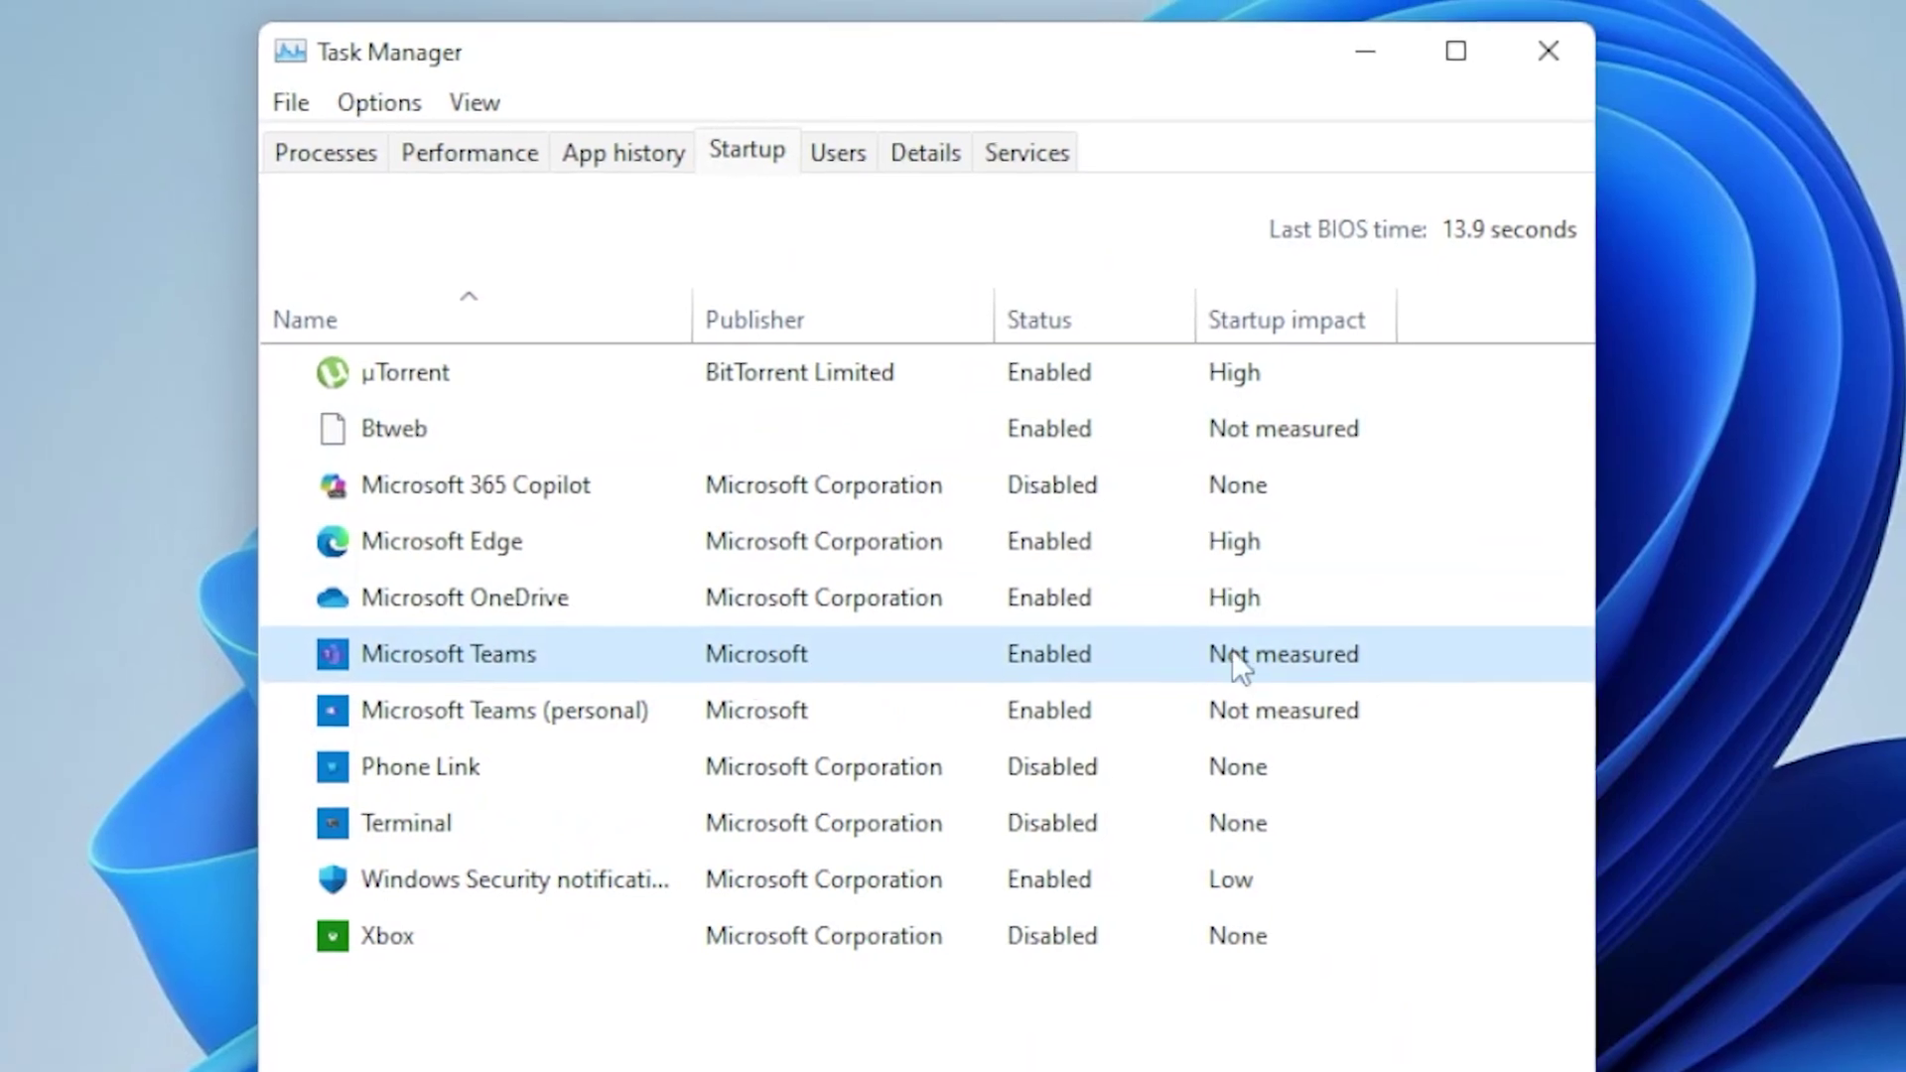
right_click(1042, 675)
key("Escape")
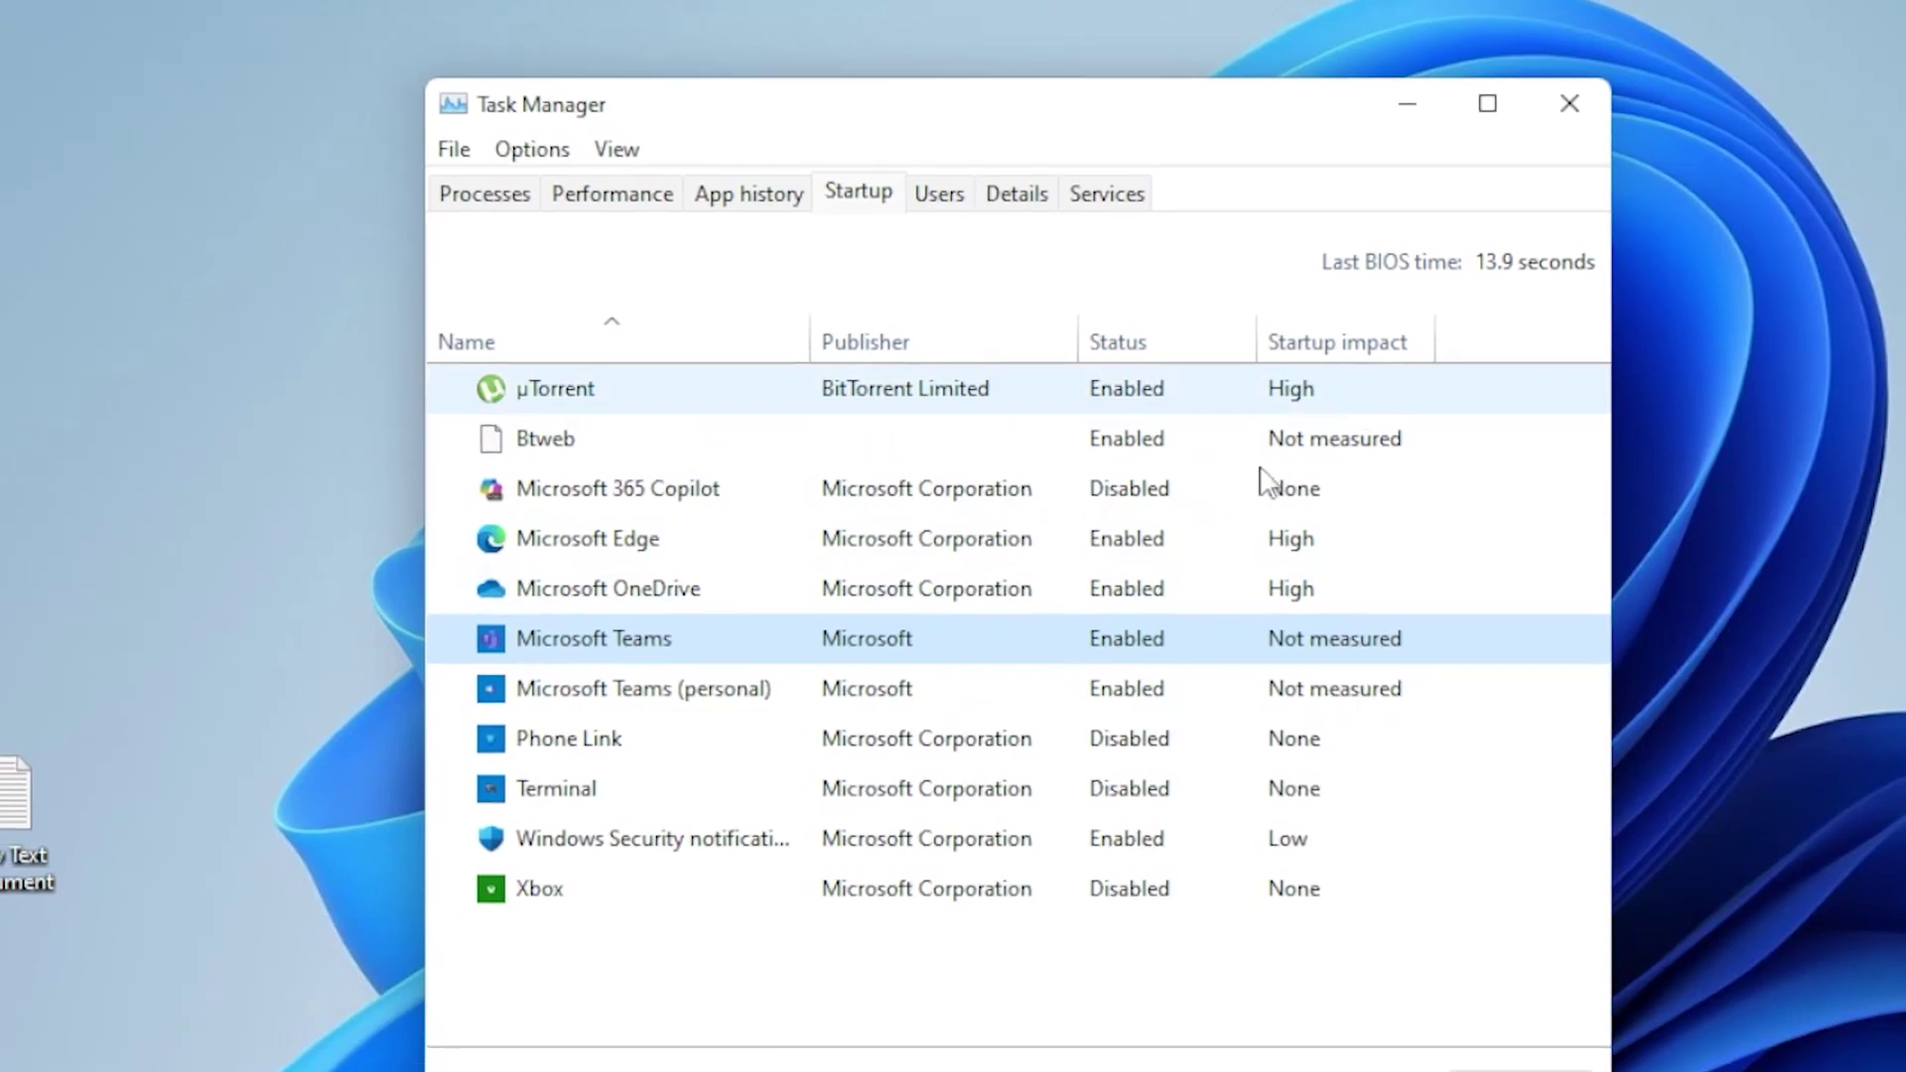
left_click(610, 694)
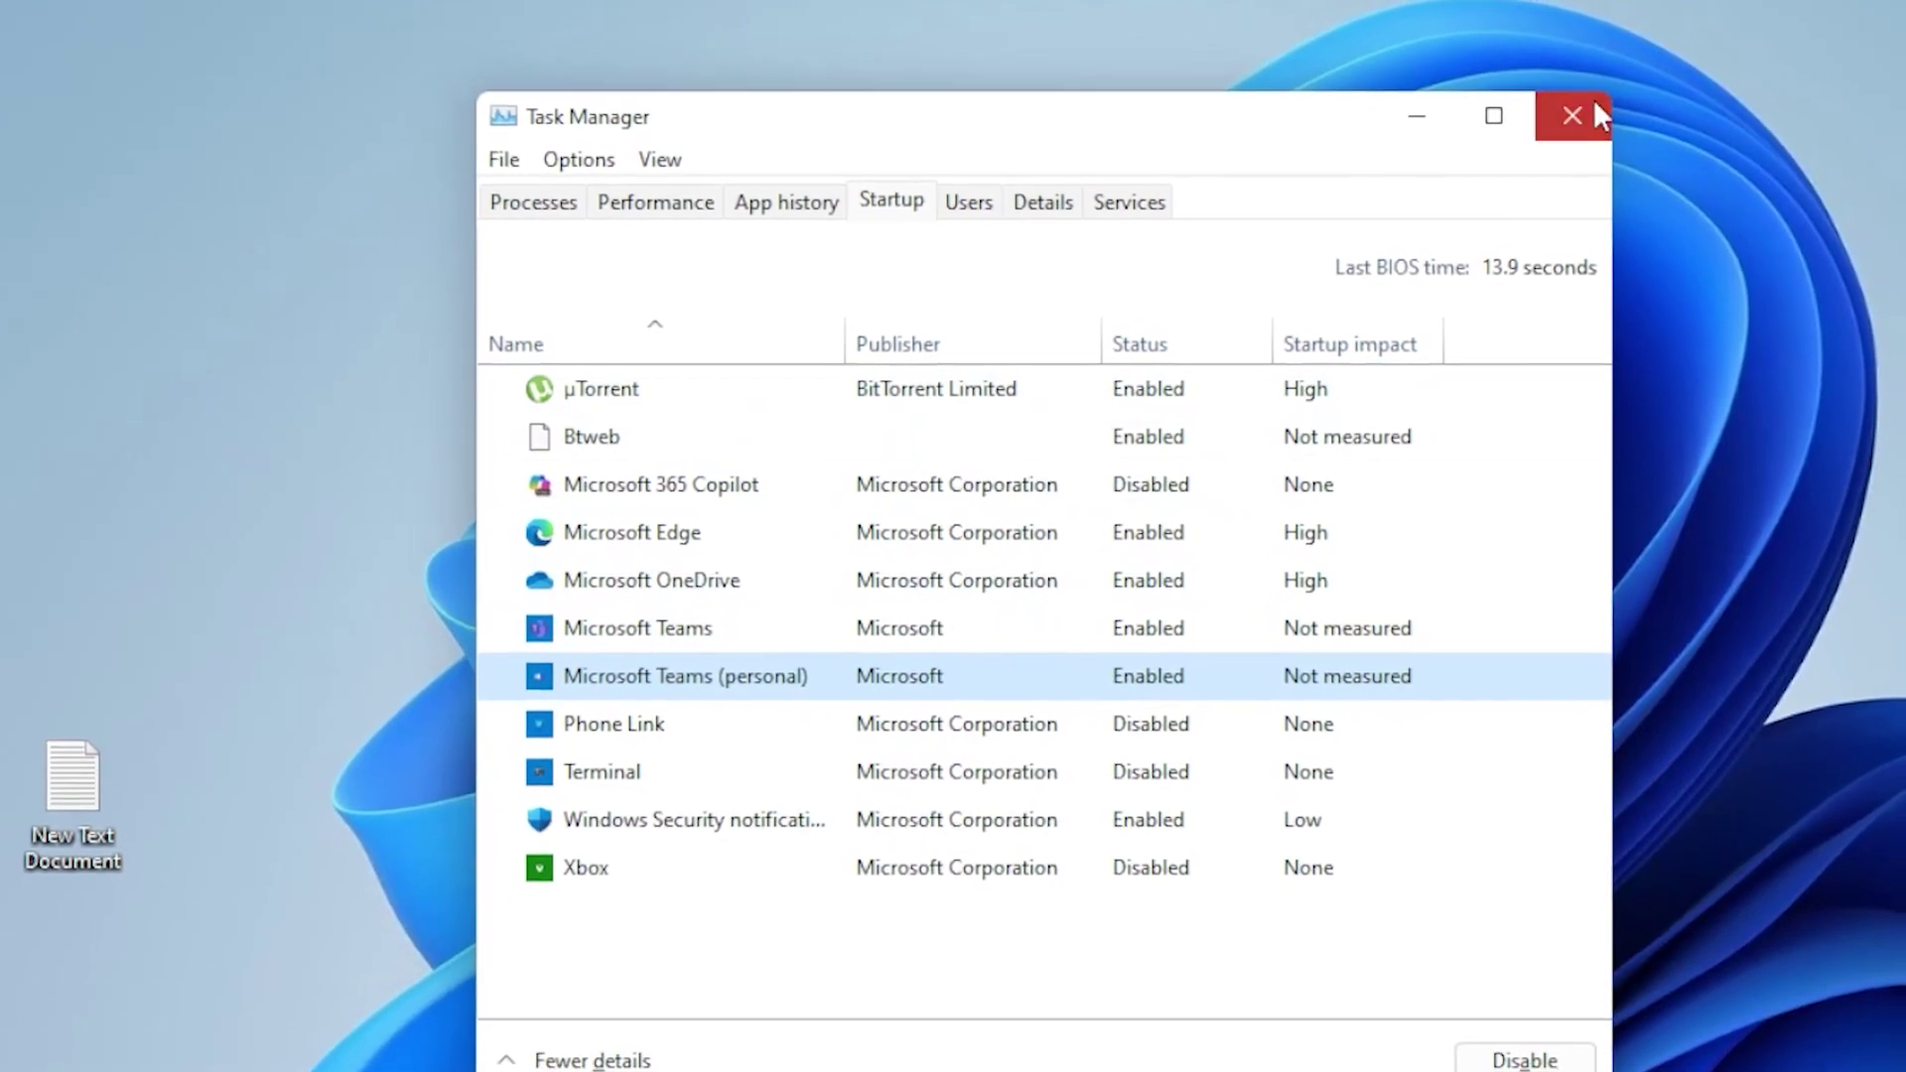
left_click(1595, 101)
Open %appdata%\Microsoft\Teams from the Win+R Run dialog.
key("super+r")
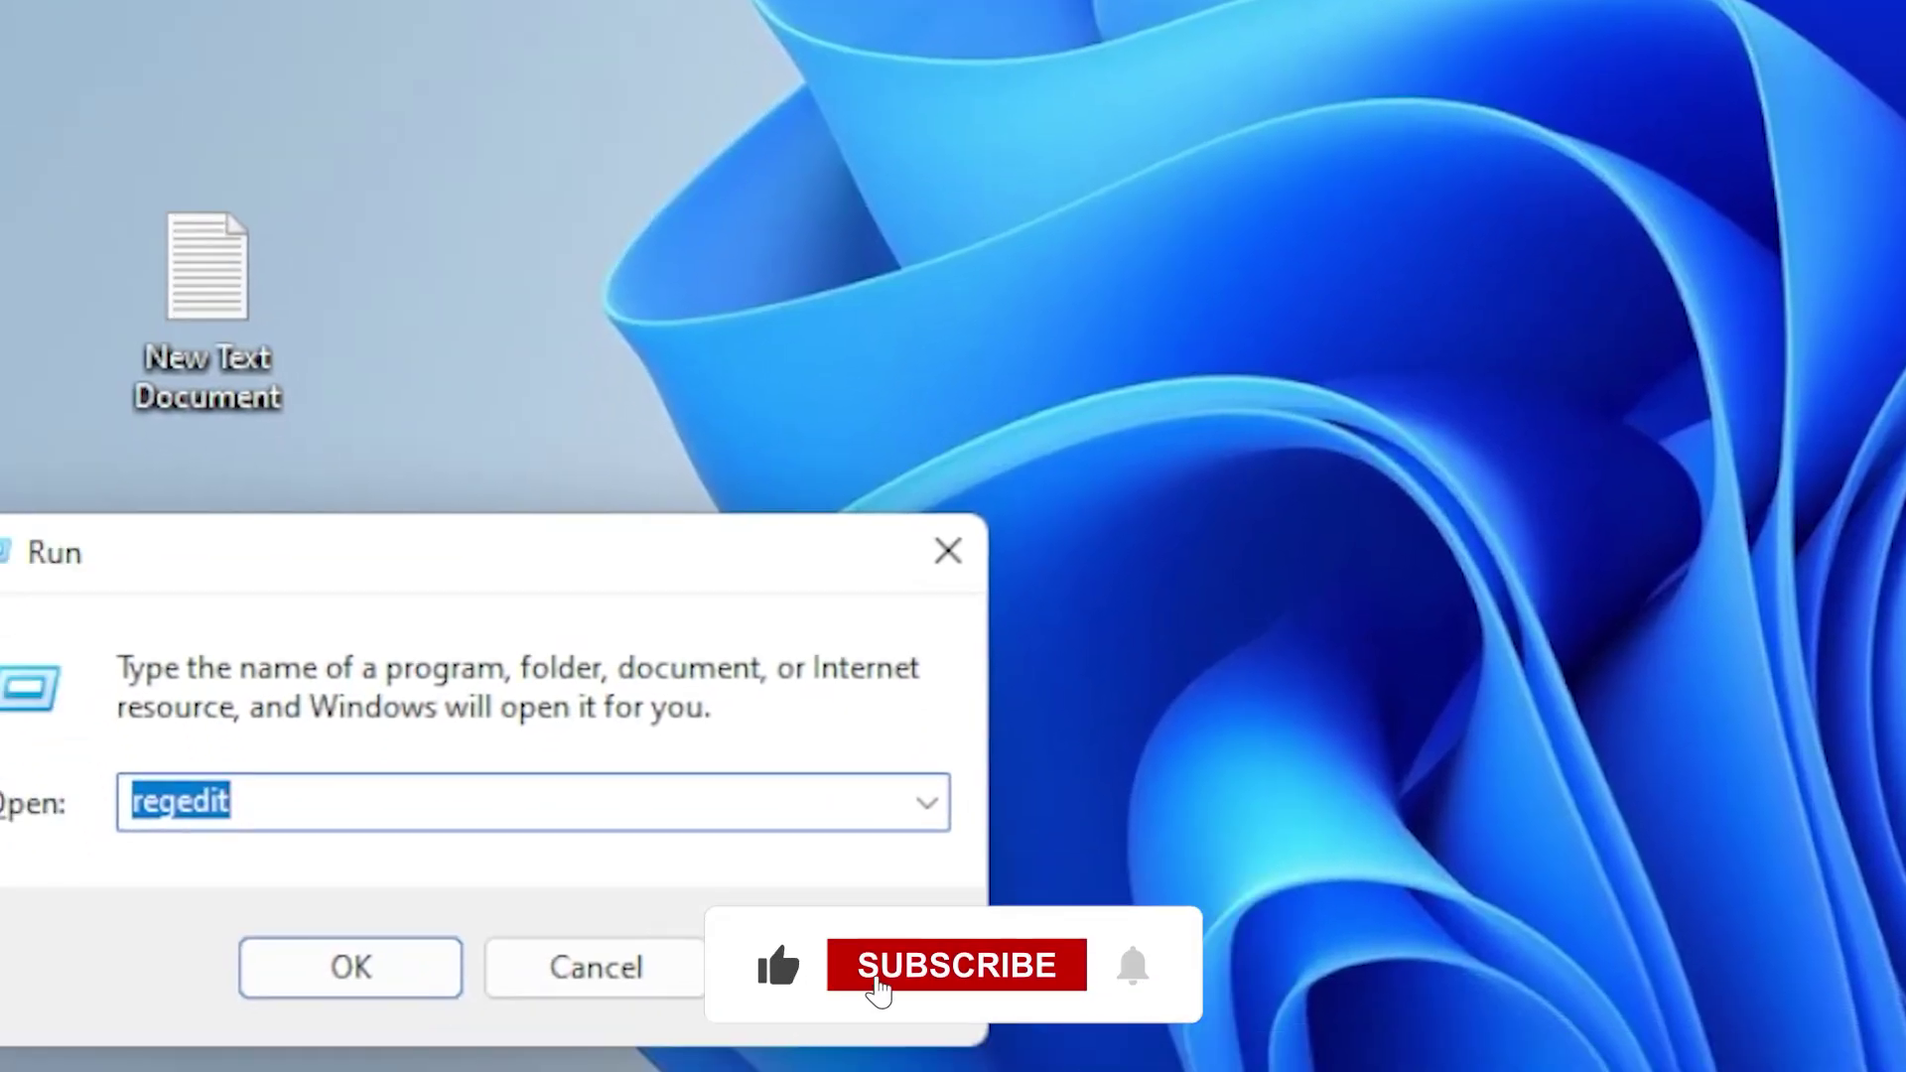
type("%appdata%\\Microsoft\\Teams")
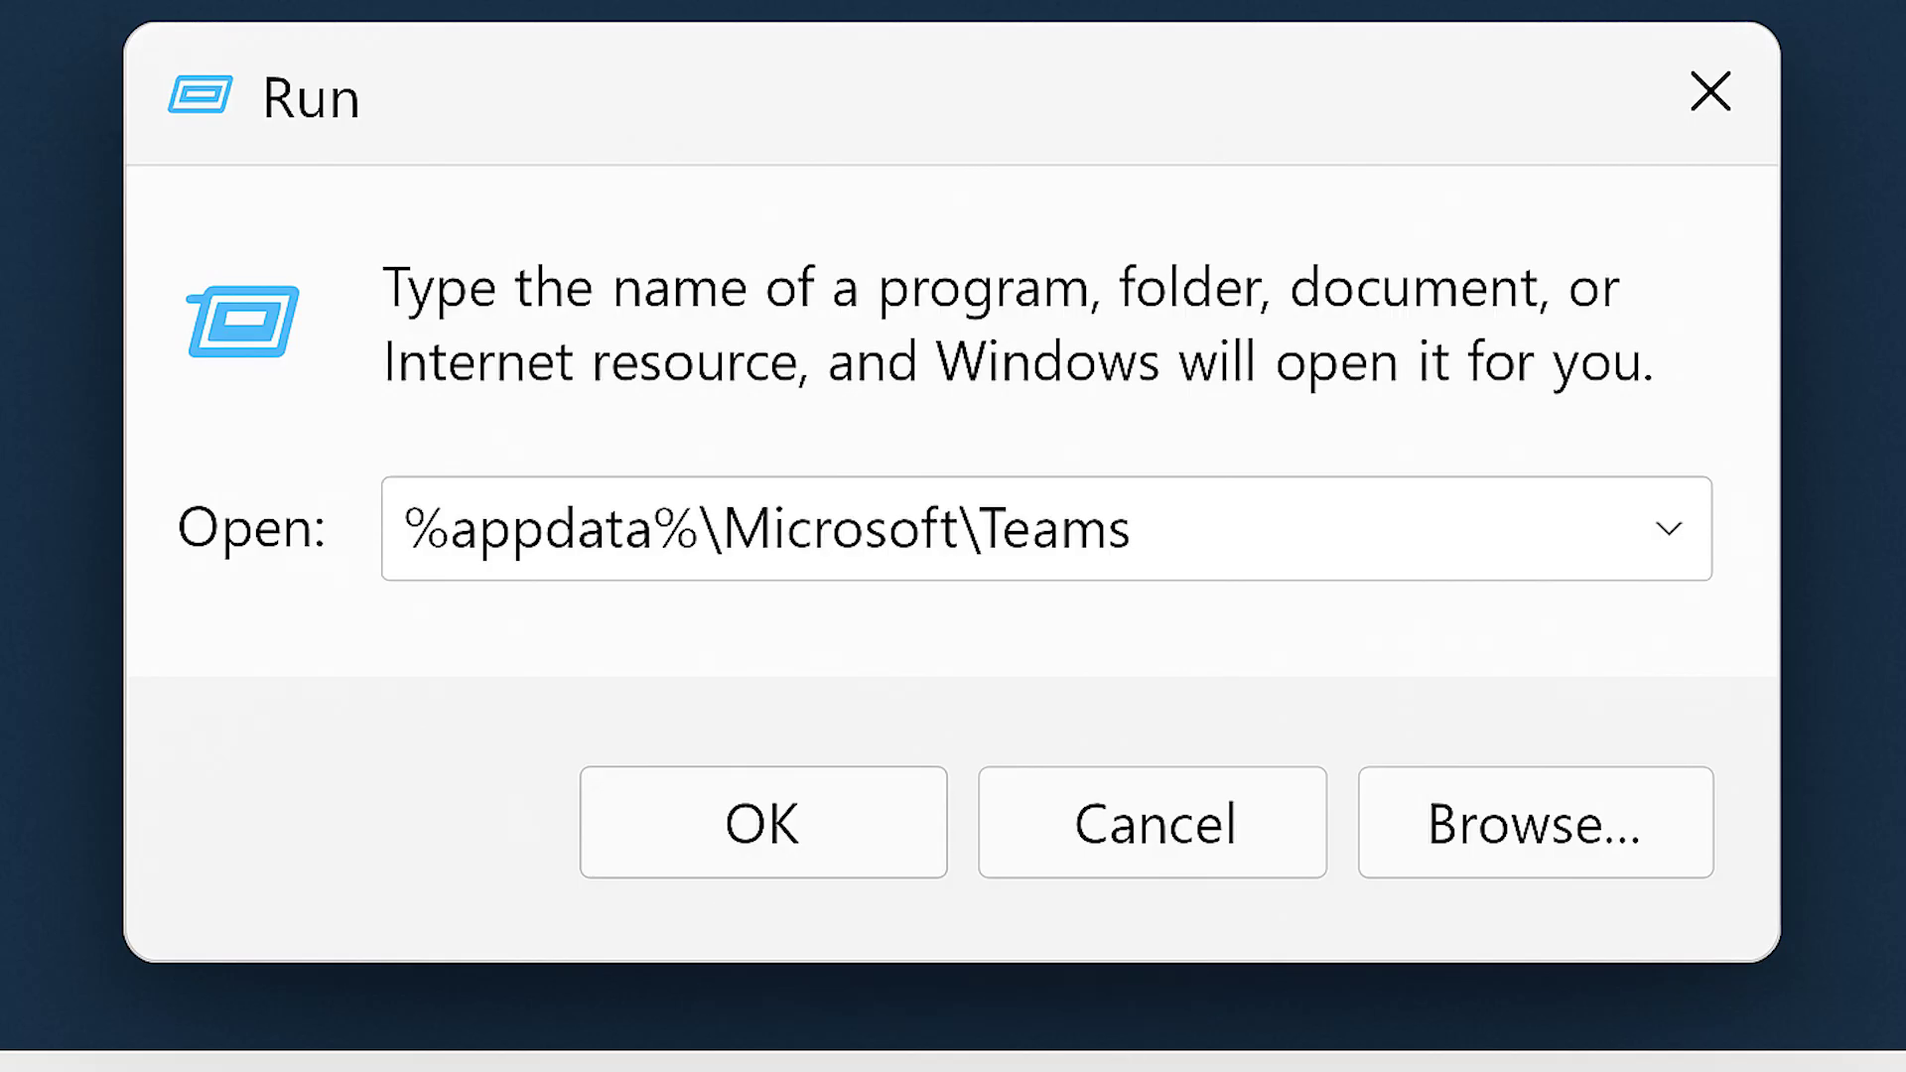
key("Return")
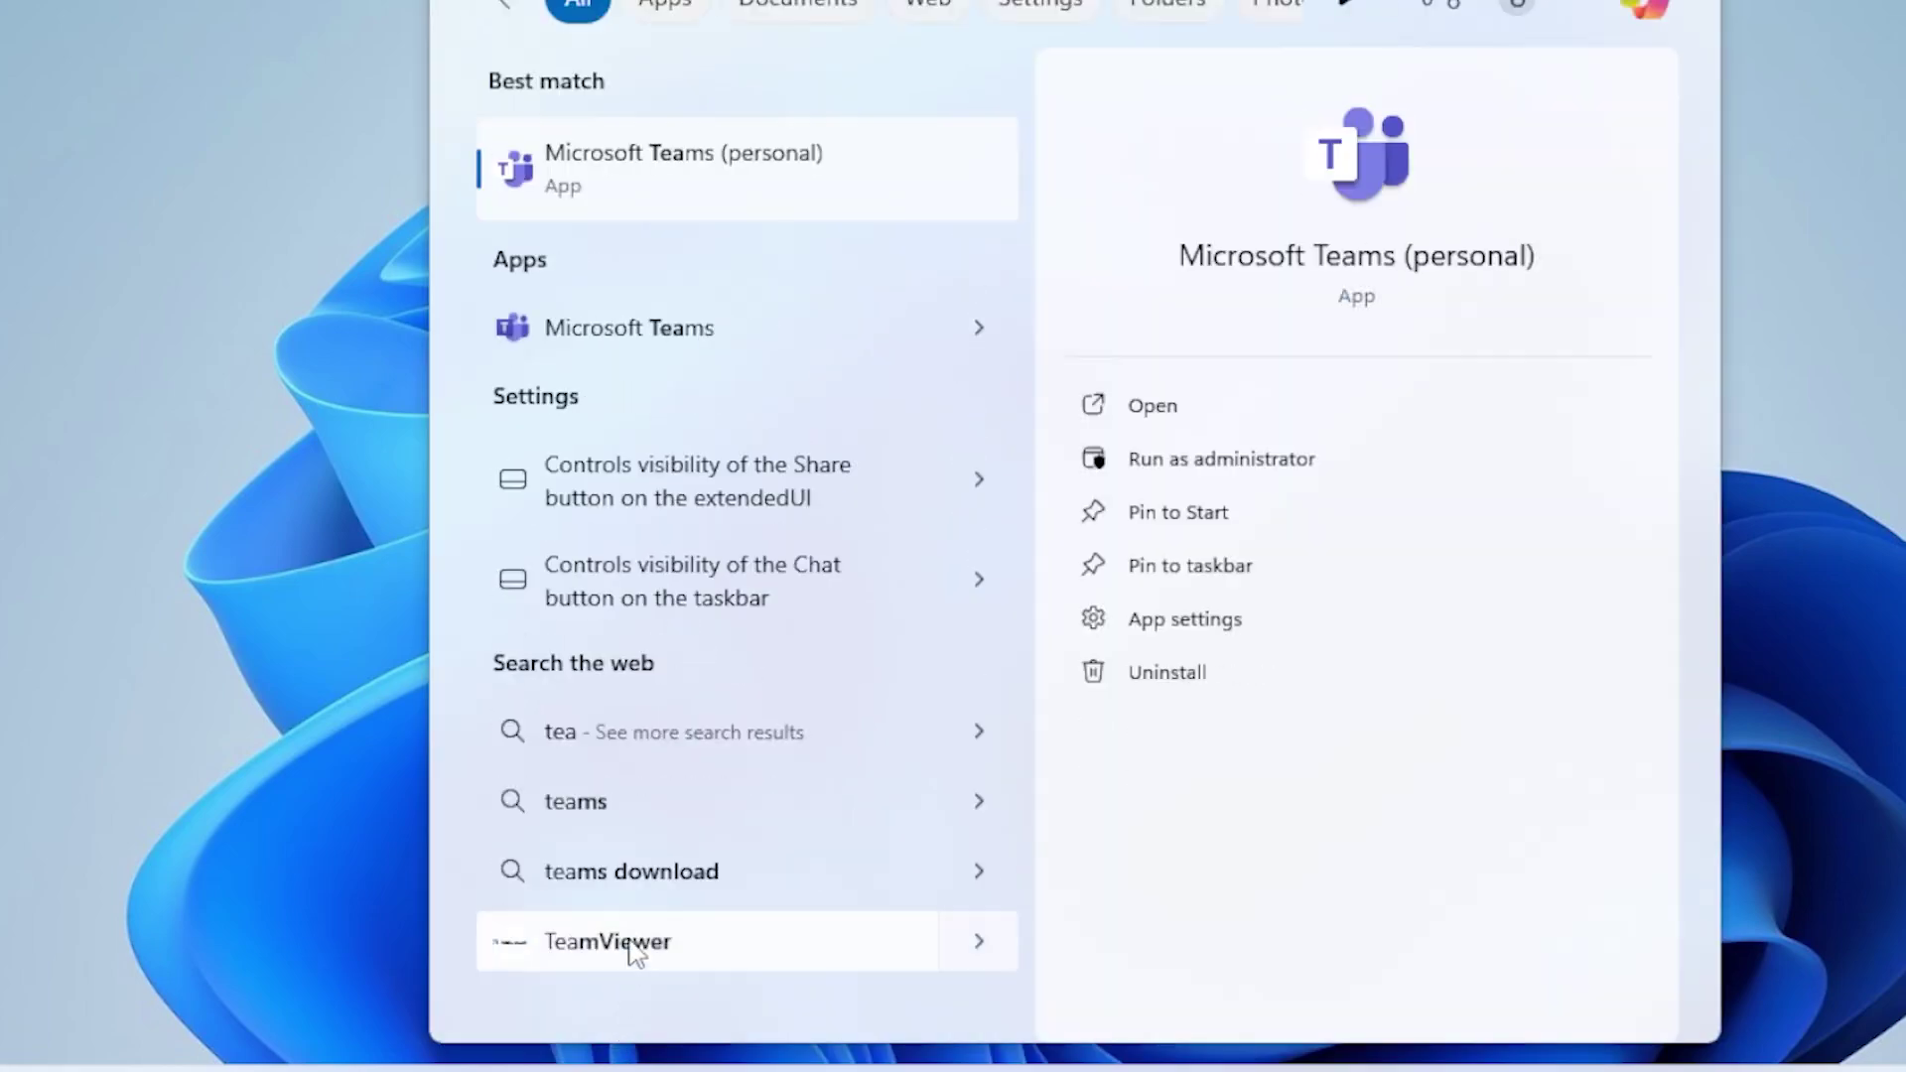
Launch Microsoft Teams (personal) from the Start search best match.
left_click(618, 187)
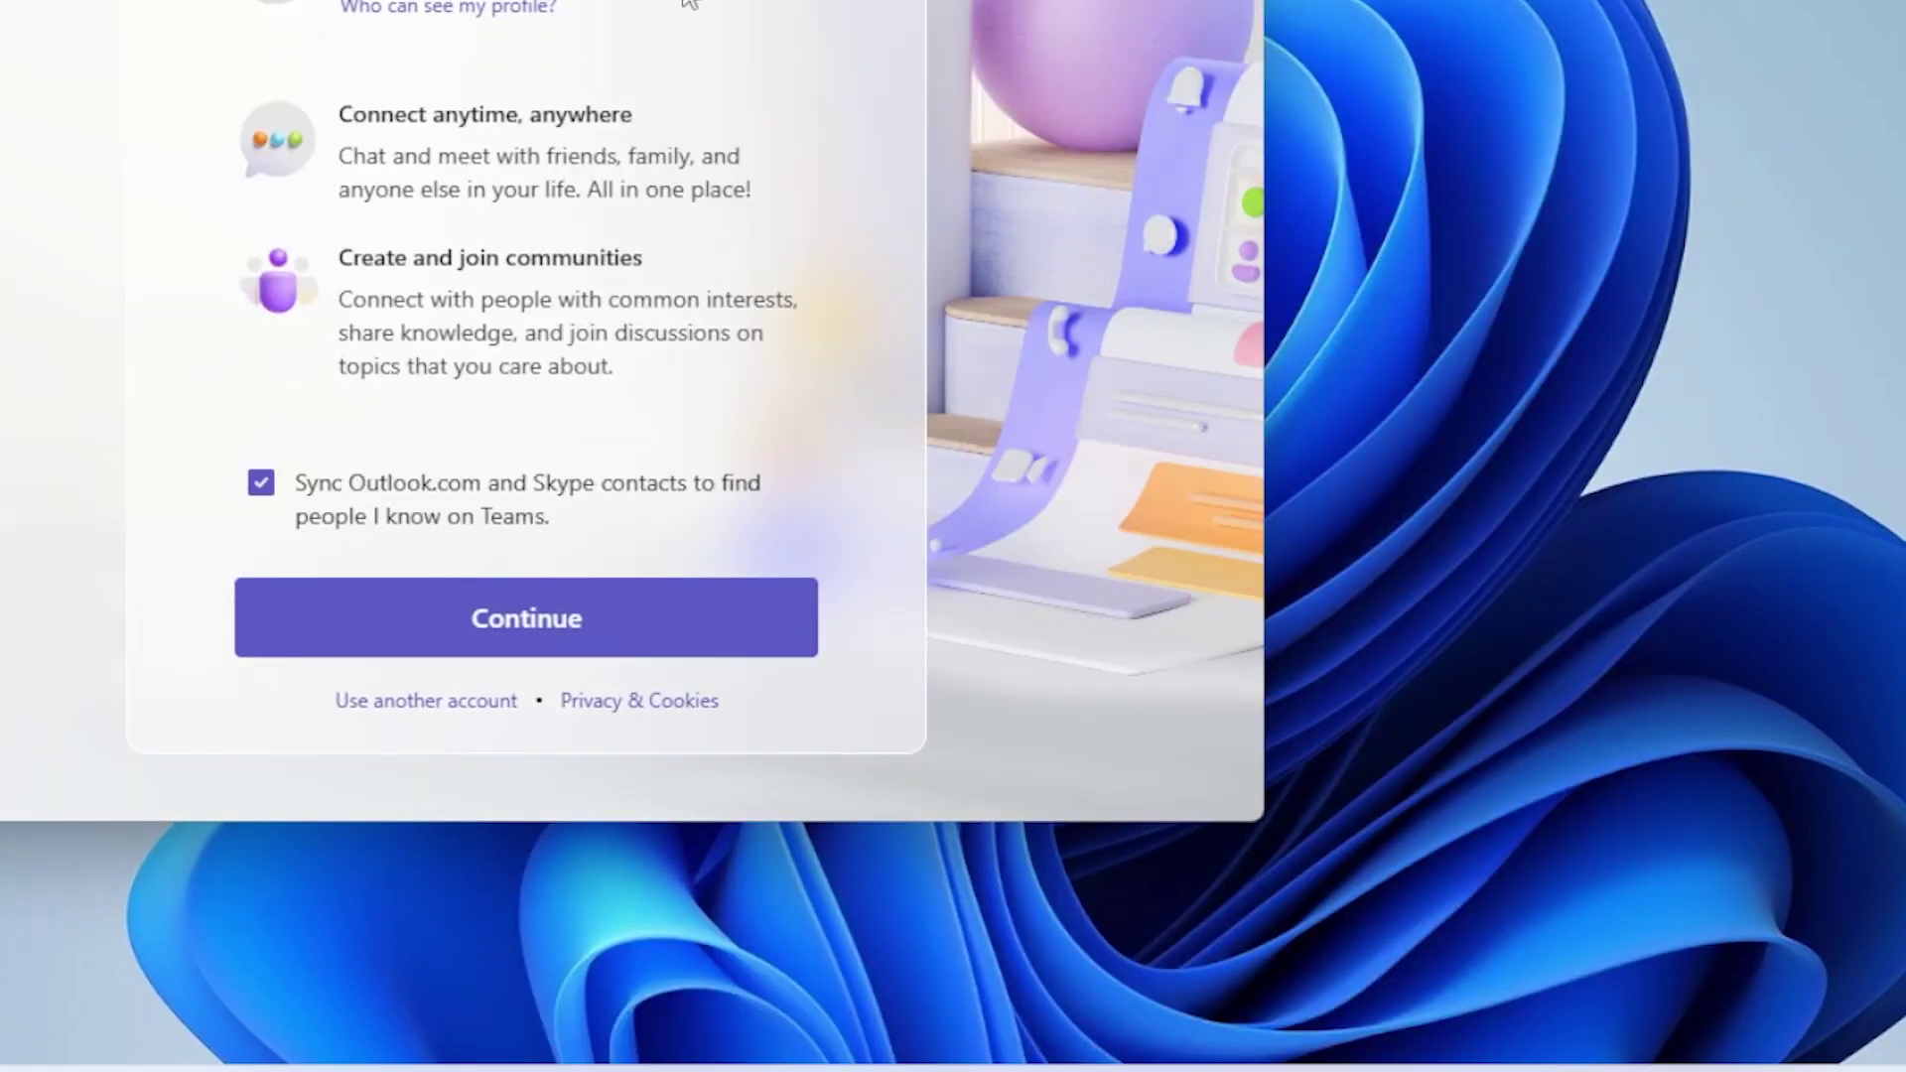